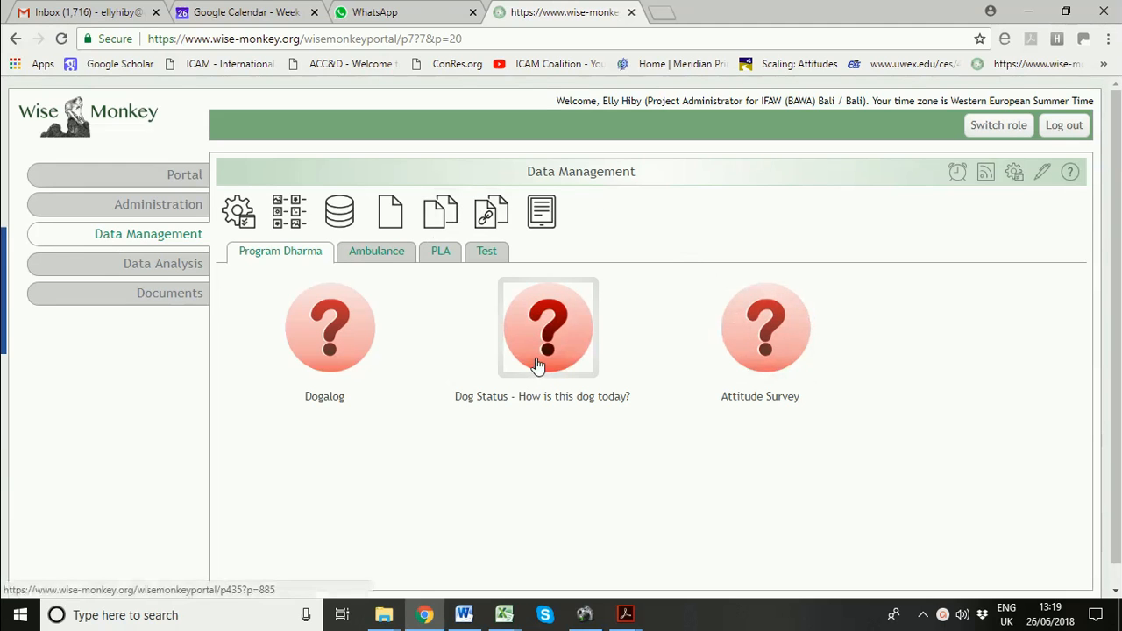
# Export the "Dog Status - How is this dog today?" activities for Bali as an MS Excel file with parents included.
pyautogui.click(541, 325)
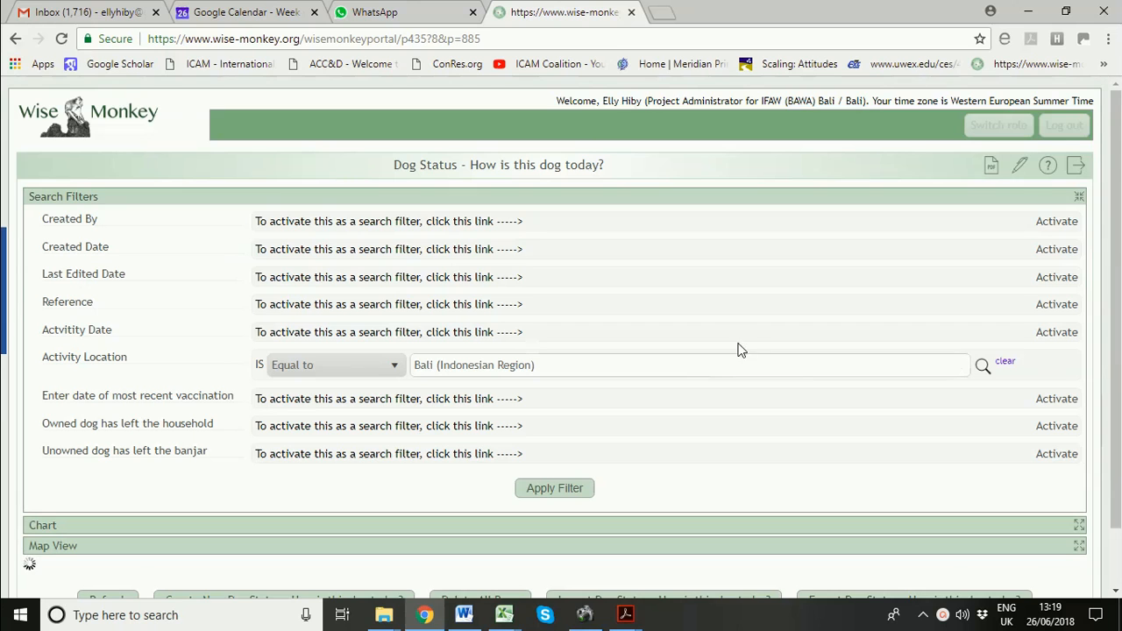
pyautogui.scroll(-5, 713, 342)
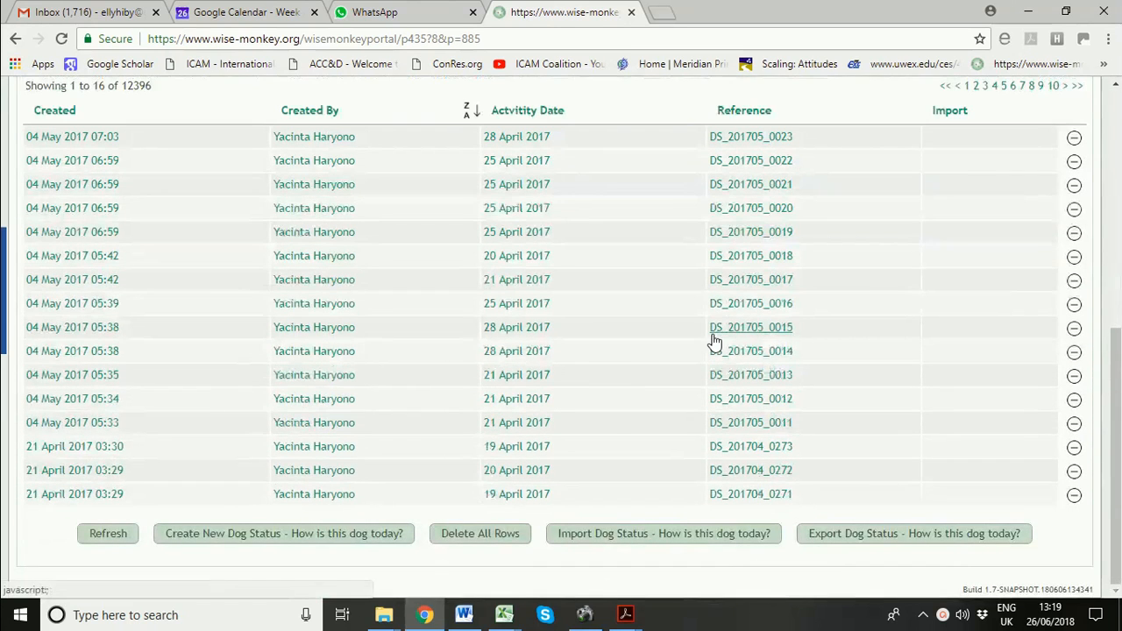
pyautogui.click(912, 536)
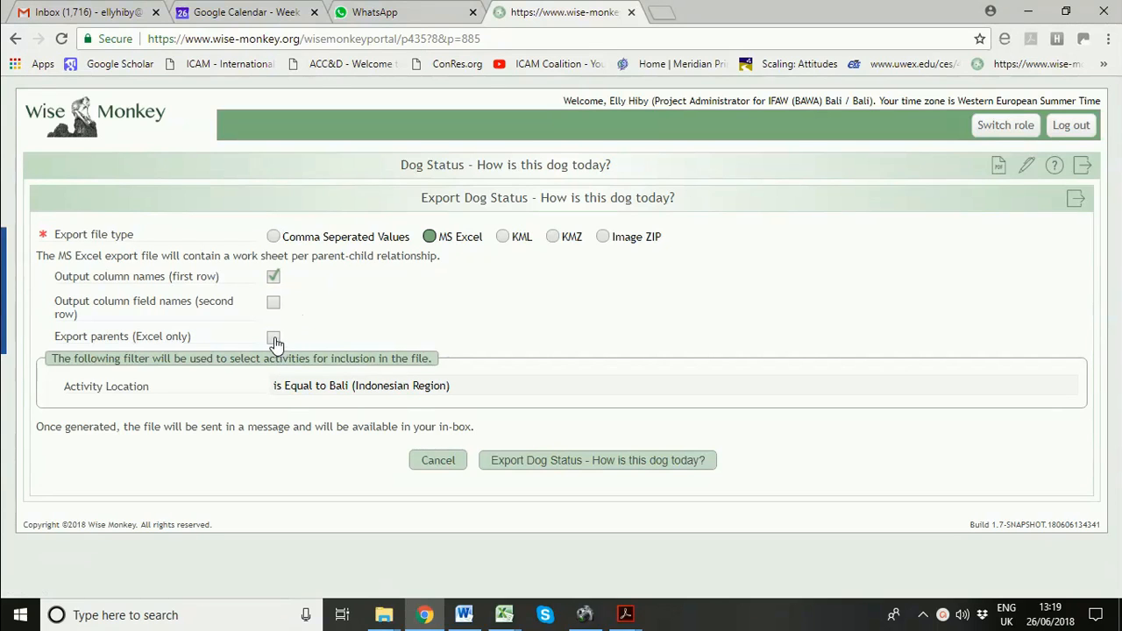
pyautogui.click(273, 340)
pyautogui.click(605, 464)
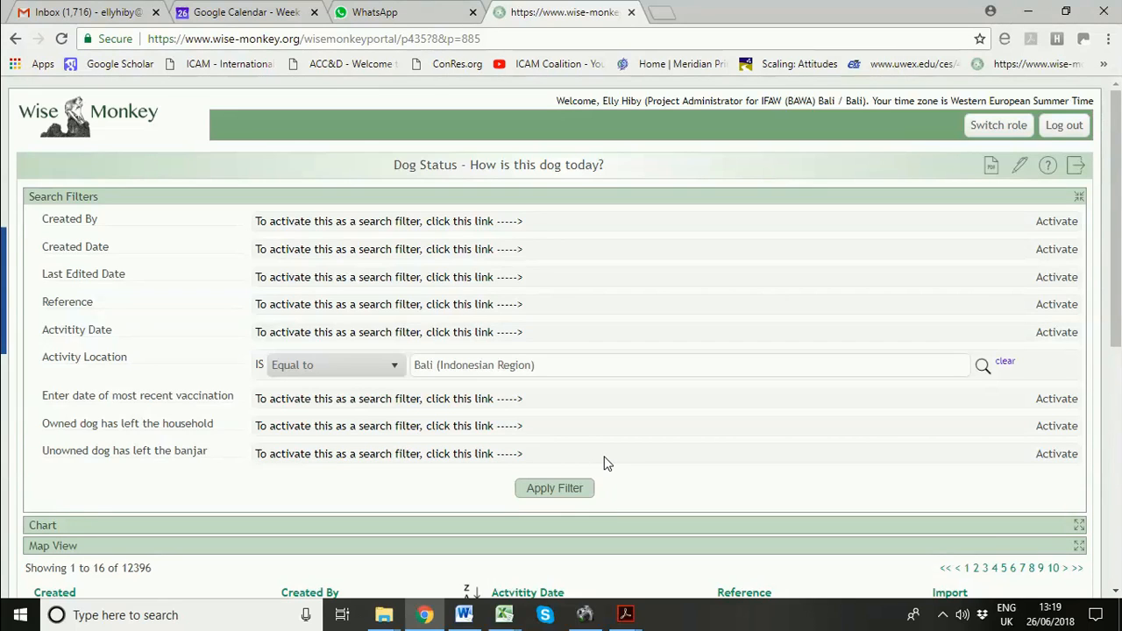
pyautogui.click(943, 615)
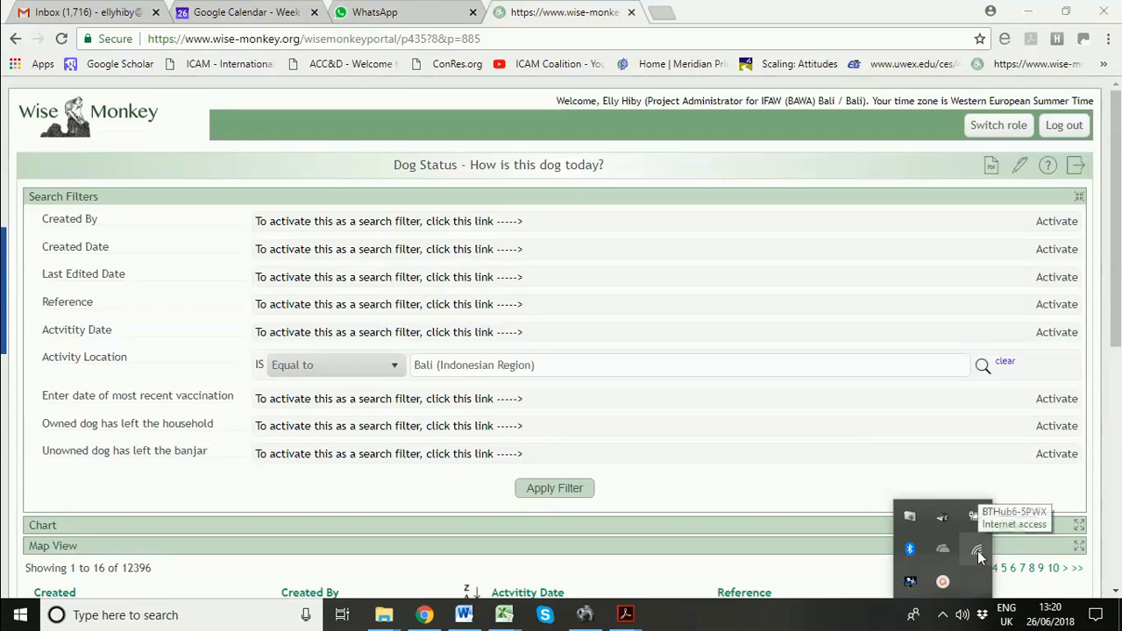
pyautogui.click(943, 583)
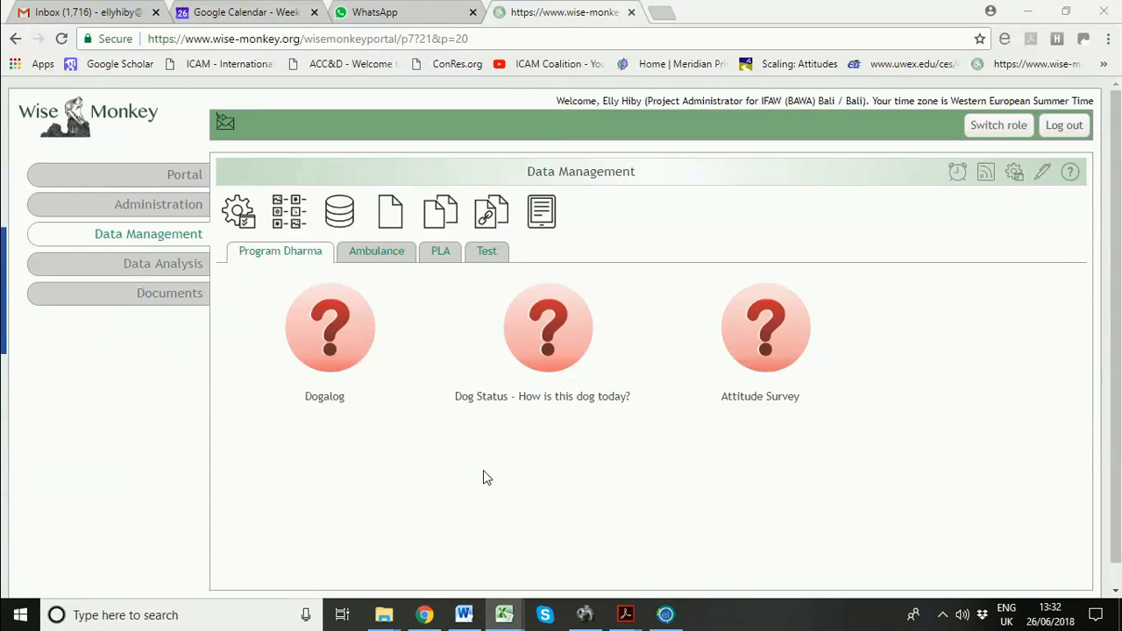
# Open the message holding the Dog Status Excel export, download and open the attached workbook full screen, and enable editing.
pyautogui.click(225, 128)
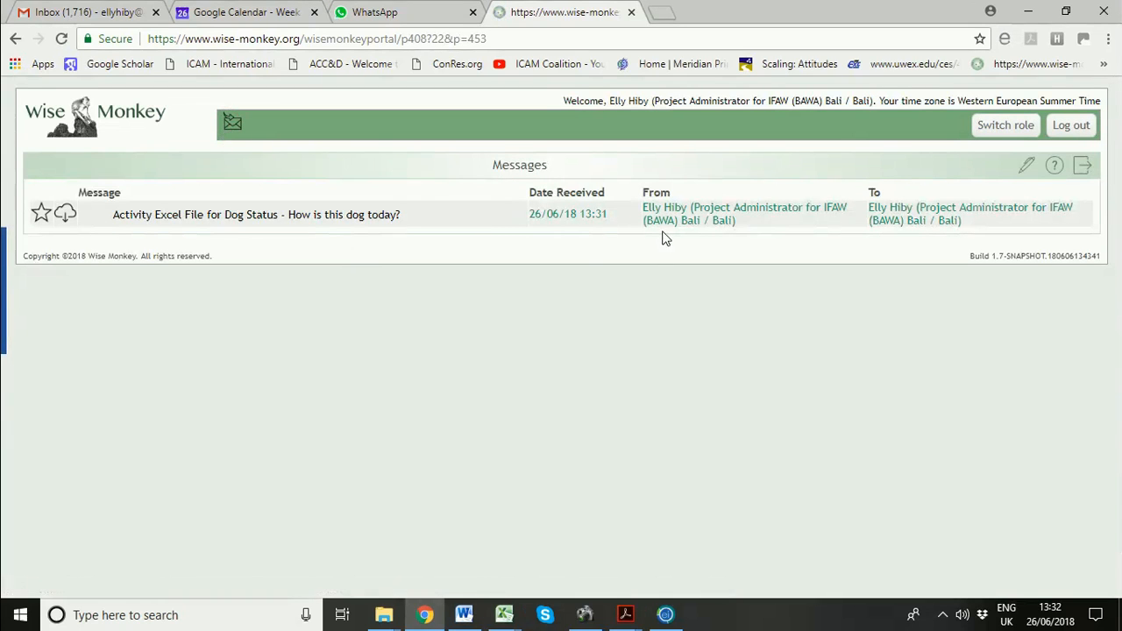
pyautogui.click(674, 226)
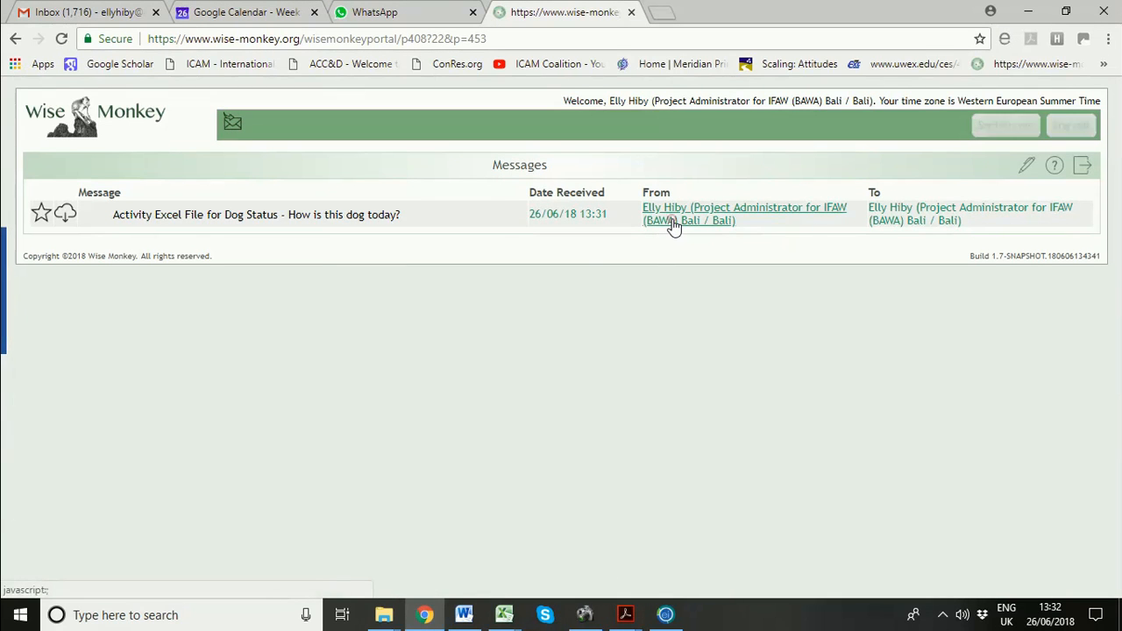
pyautogui.click(578, 409)
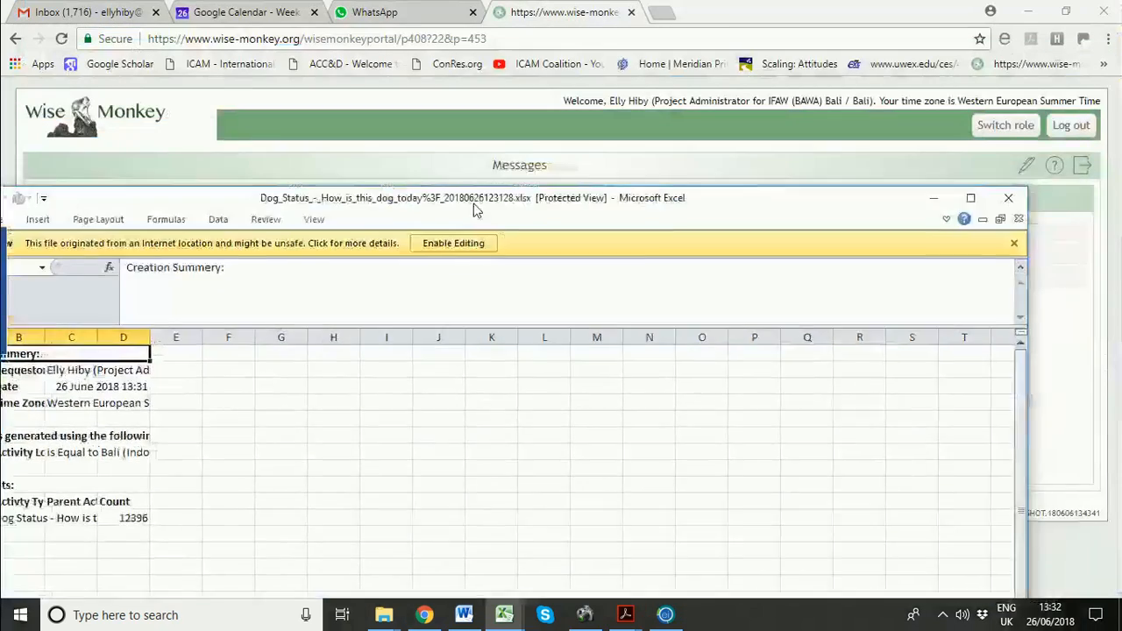
pyautogui.click(1033, 182)
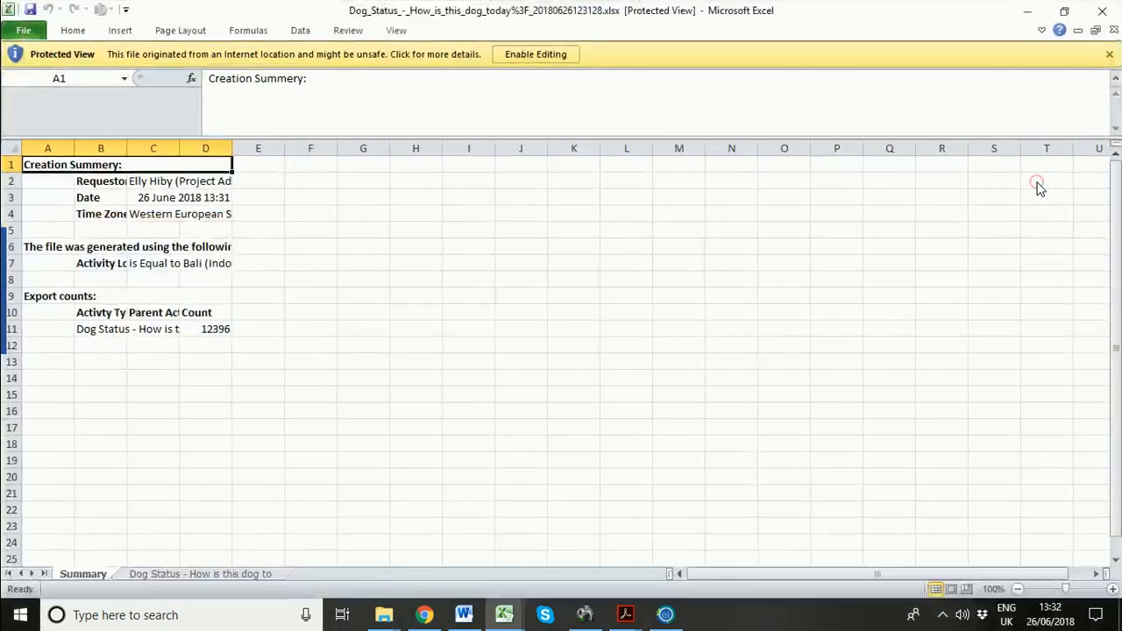
pyautogui.click(562, 55)
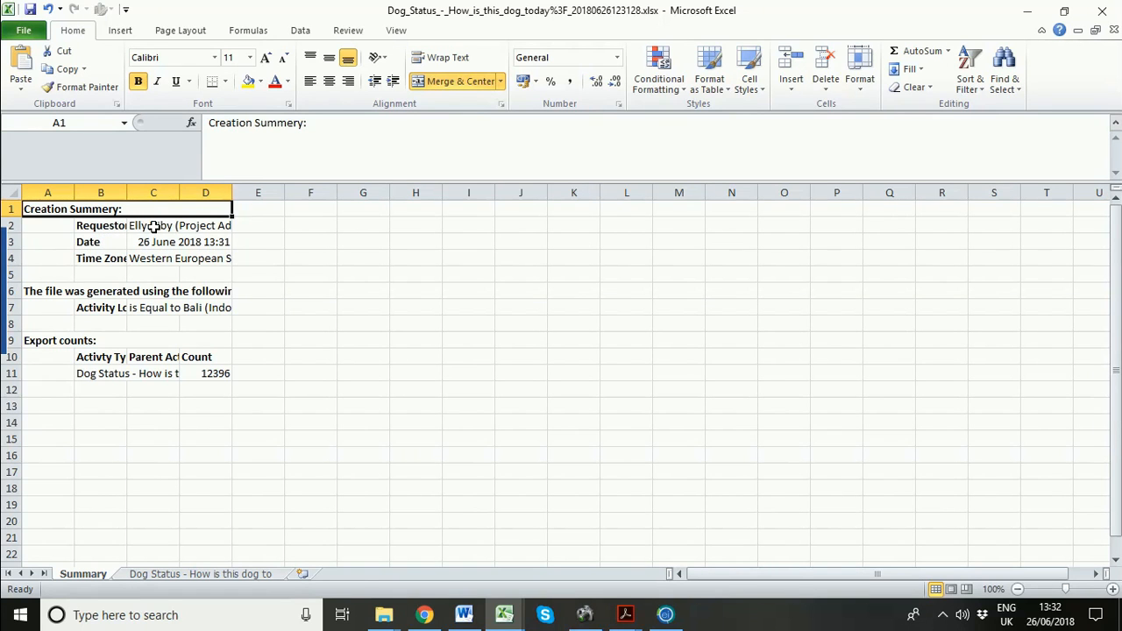
# Examine the Activity Date and T1 or T2 name columns on the Dog Status worksheet.
pyautogui.click(217, 575)
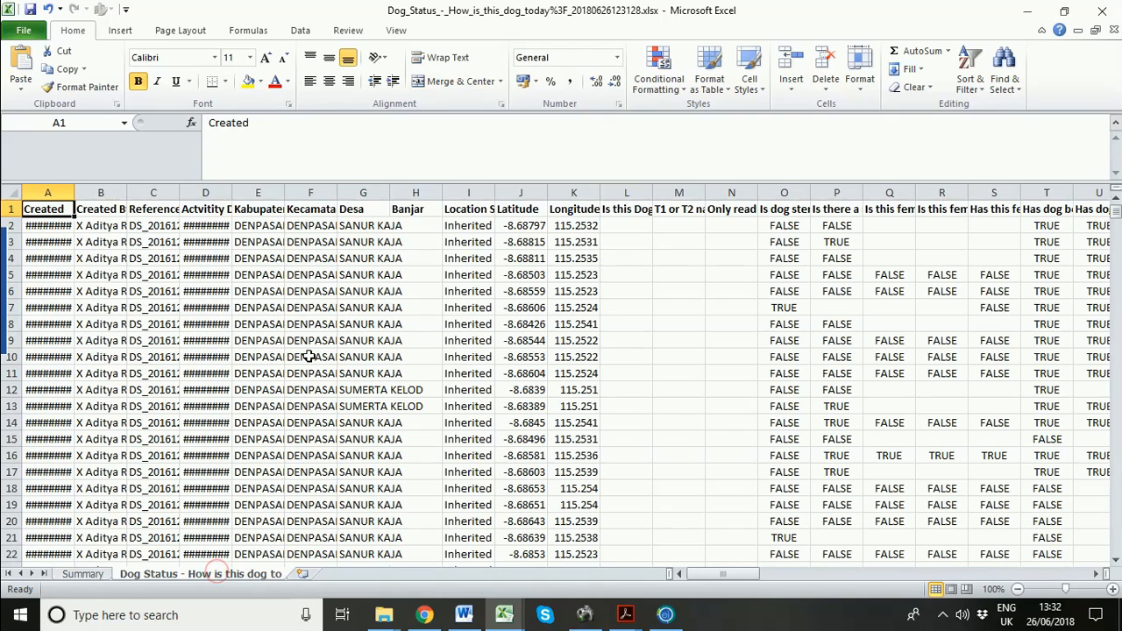
pyautogui.click(222, 334)
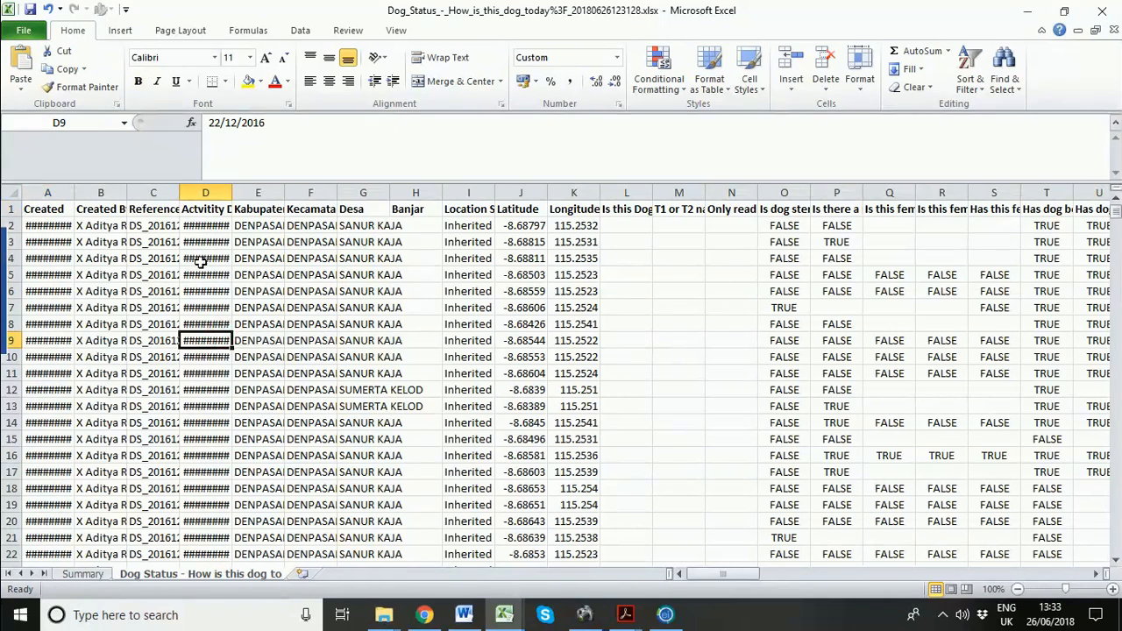
pyautogui.click(211, 208)
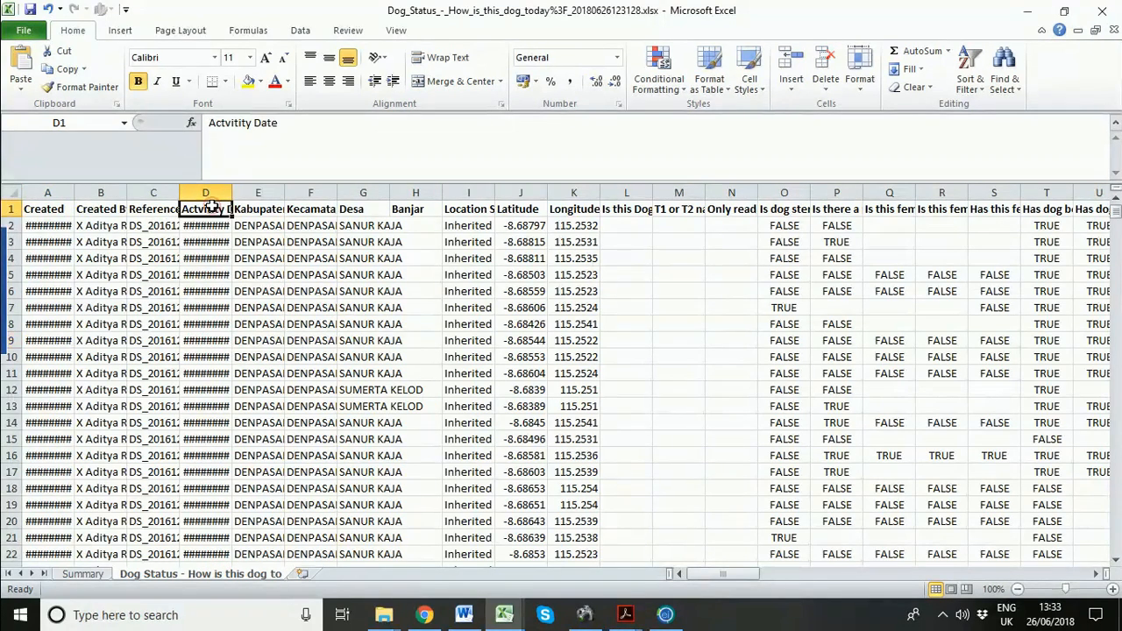
pyautogui.click(681, 193)
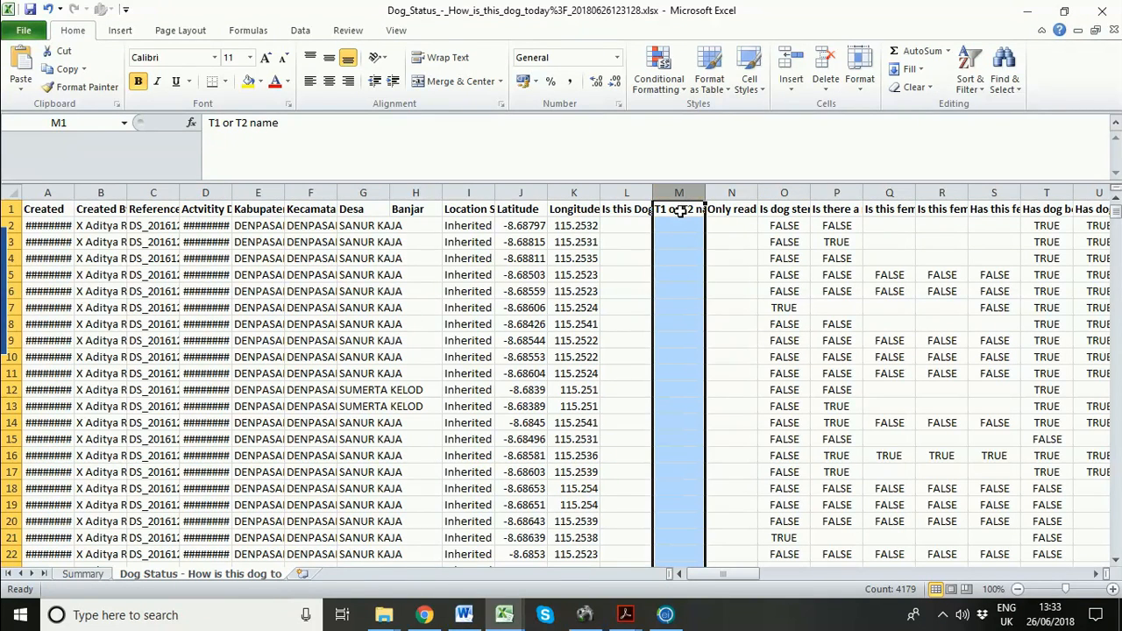
# Widen the dog status Reference column C and the parent Reference column CA, and compare their first entries.
pyautogui.click(155, 225)
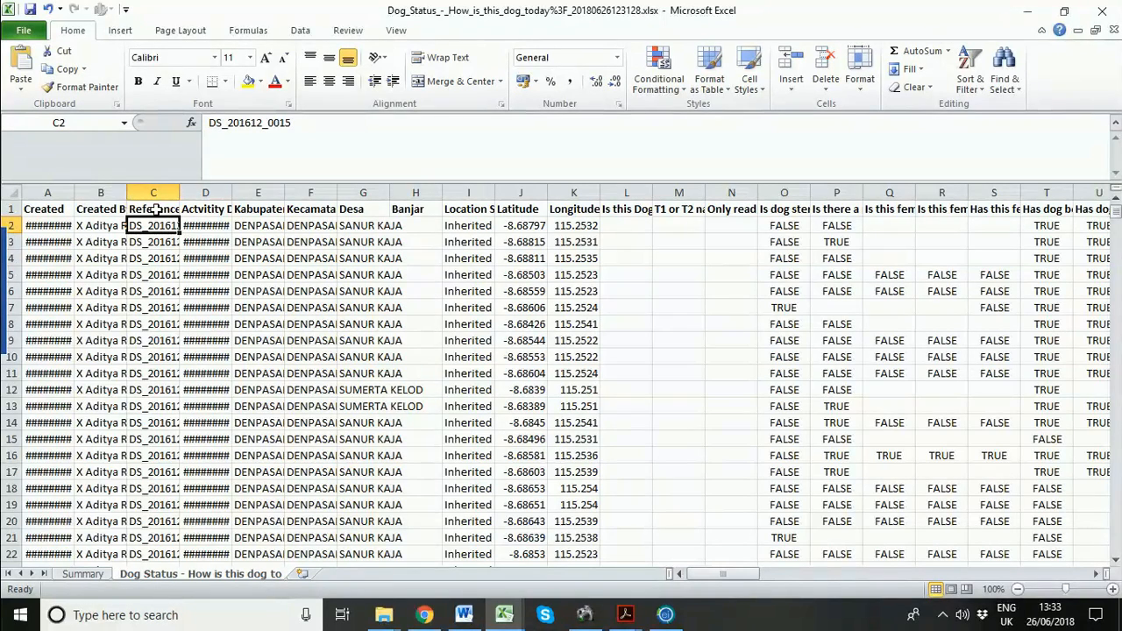
pyautogui.moveTo(177, 192); pyautogui.dragTo(195, 192)
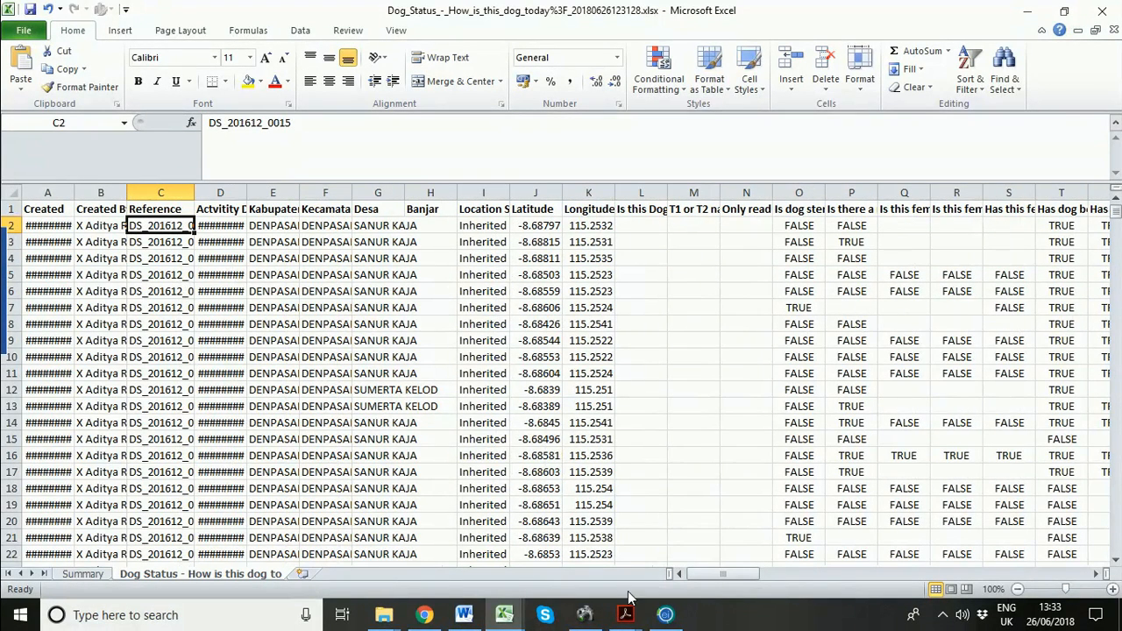
pyautogui.moveTo(719, 574); pyautogui.dragTo(955, 579)
pyautogui.moveTo(759, 192); pyautogui.dragTo(787, 193)
pyautogui.click(744, 223)
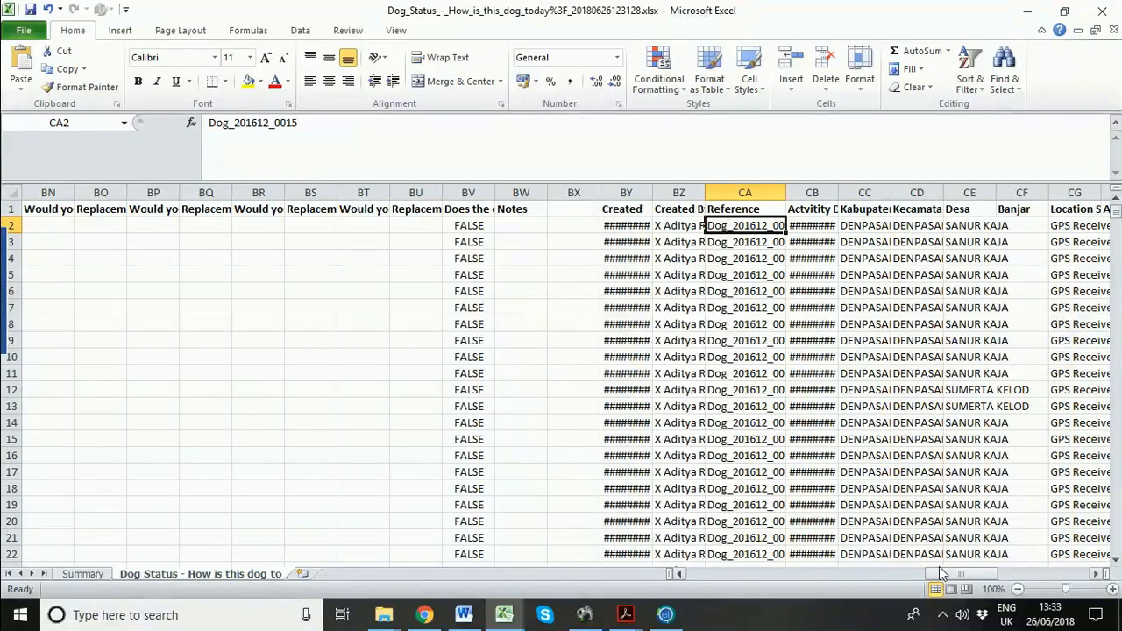
pyautogui.moveTo(941, 572); pyautogui.dragTo(912, 574)
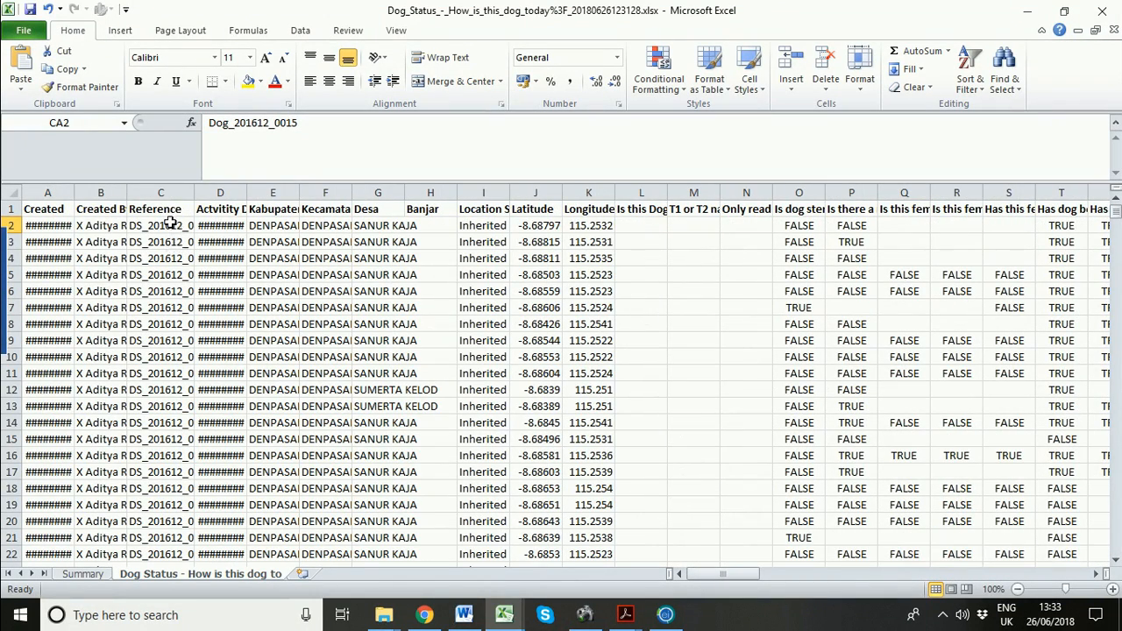
# Widen the Activity Date column to show full dates and check the T1 or T2 name in the first and last records.
pyautogui.moveTo(247, 191); pyautogui.dragTo(304, 191)
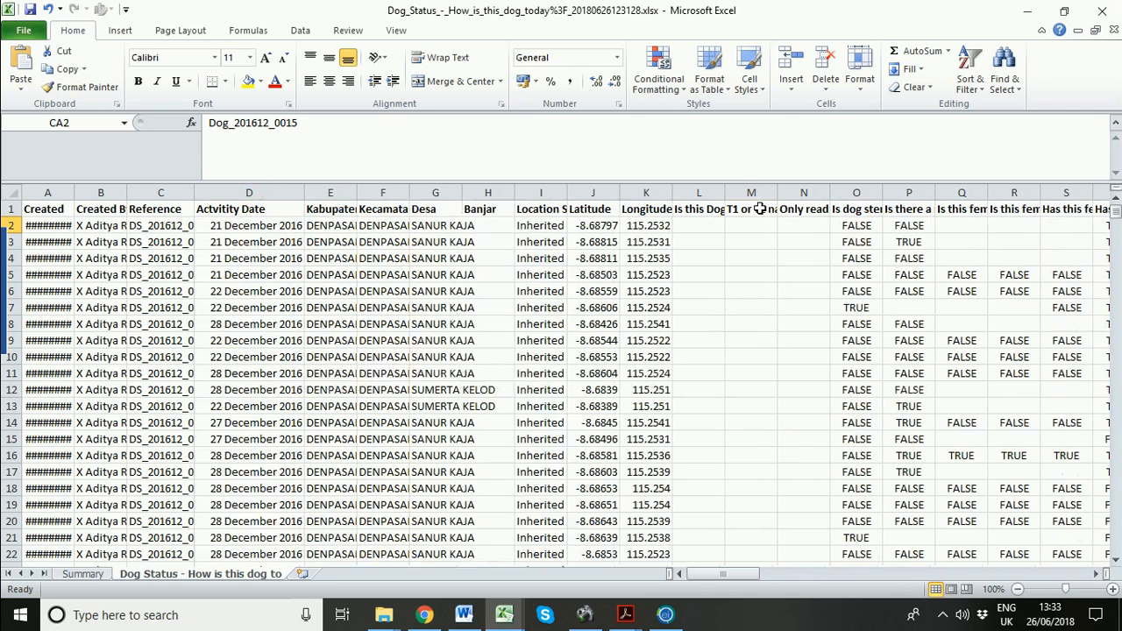
pyautogui.click(280, 226)
pyautogui.click(753, 220)
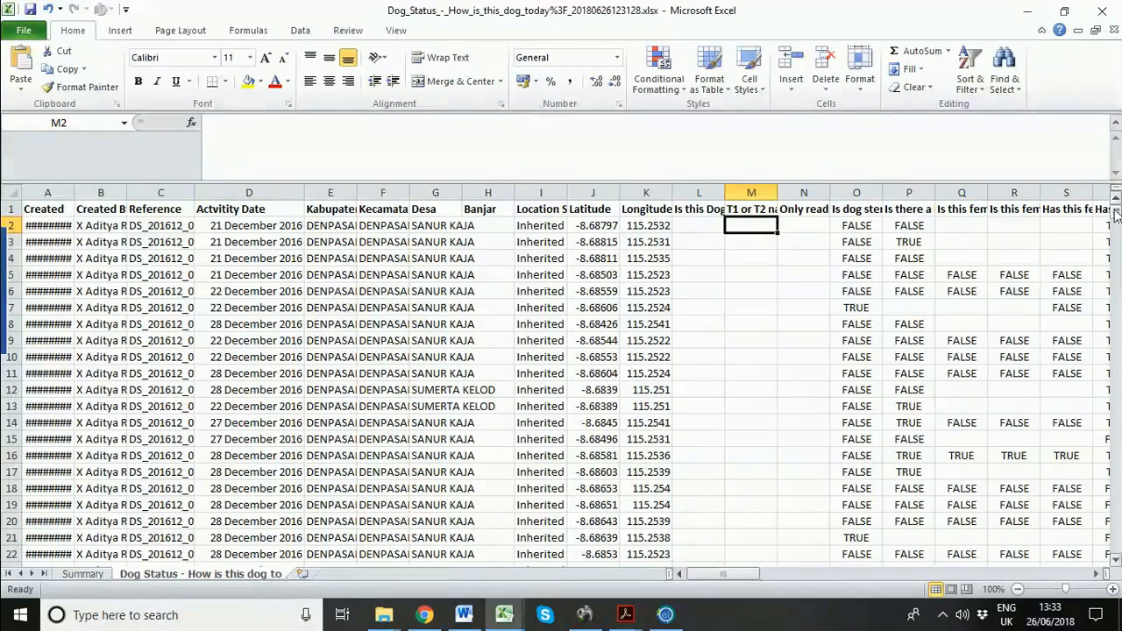
pyautogui.moveTo(1116, 219); pyautogui.dragTo(1118, 552)
pyautogui.scroll(-1, 1002, 504)
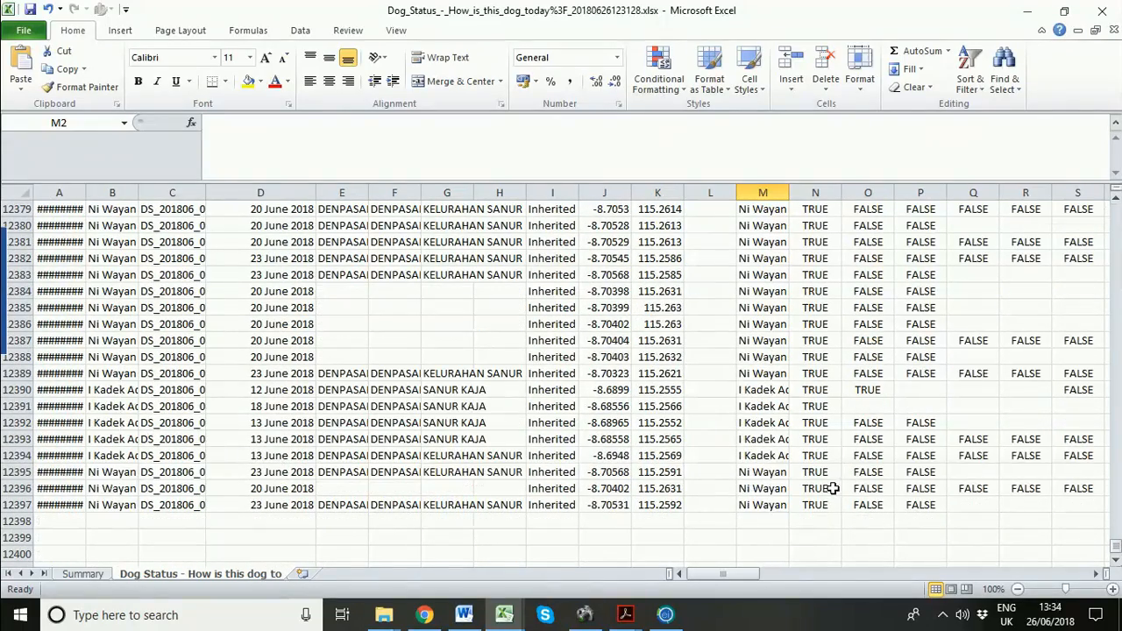
pyautogui.click(758, 505)
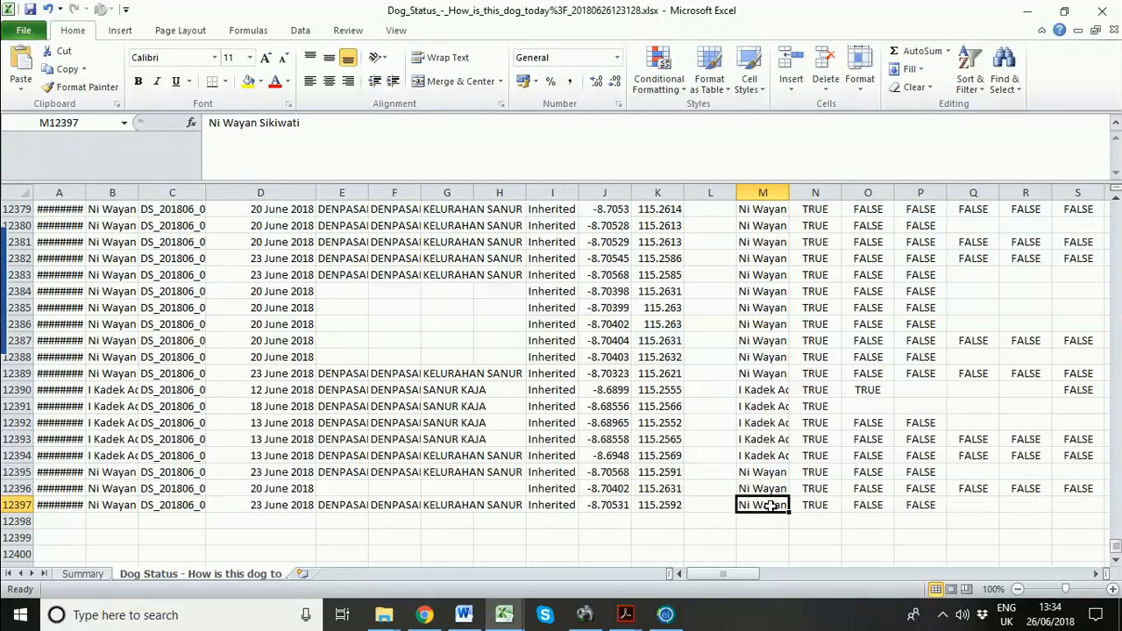
# Create a PivotTable on a new worksheet from columns D to M, Activity Date through T1 or T2 name.
pyautogui.moveTo(1115, 550); pyautogui.dragTo(1116, 206)
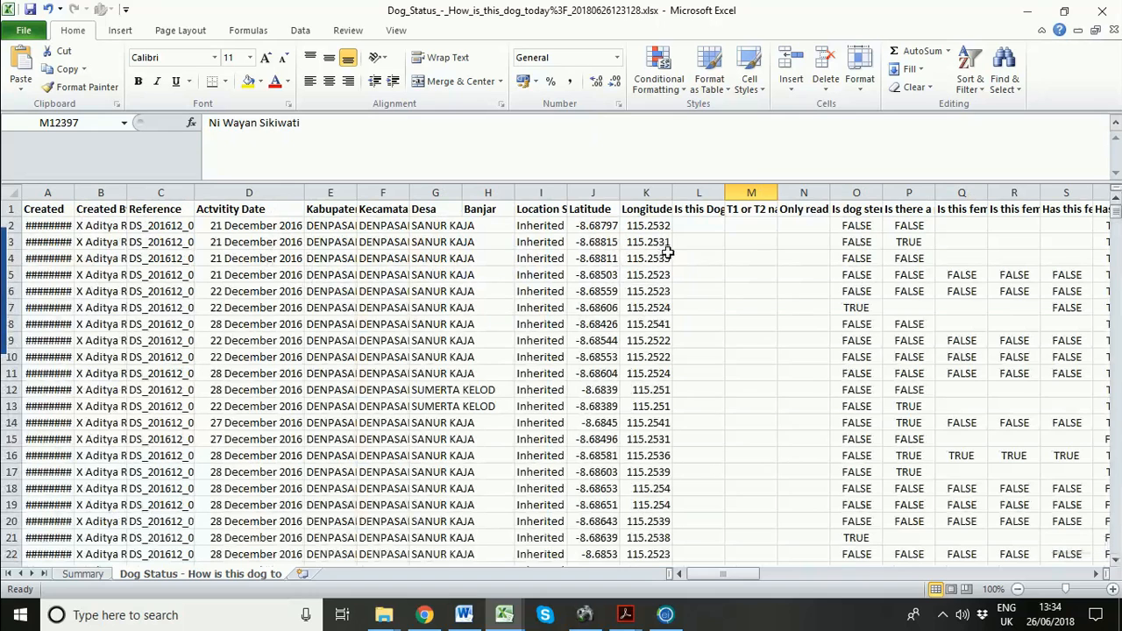
pyautogui.keyDown('shift'); pyautogui.click(259, 207); pyautogui.keyUp('shift')
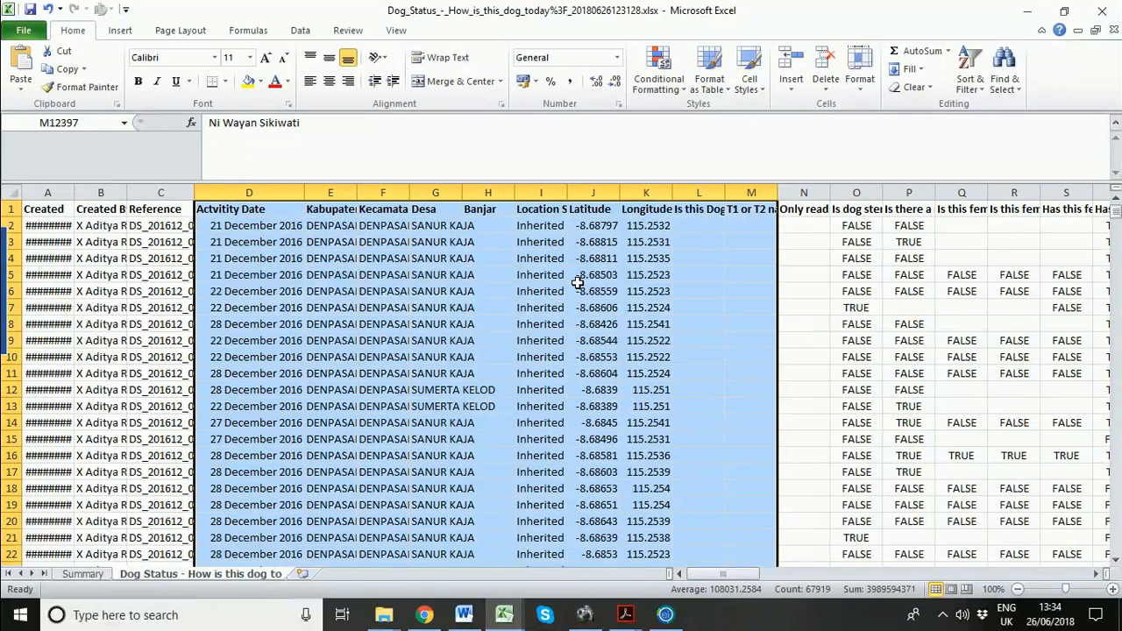
pyautogui.click(121, 31)
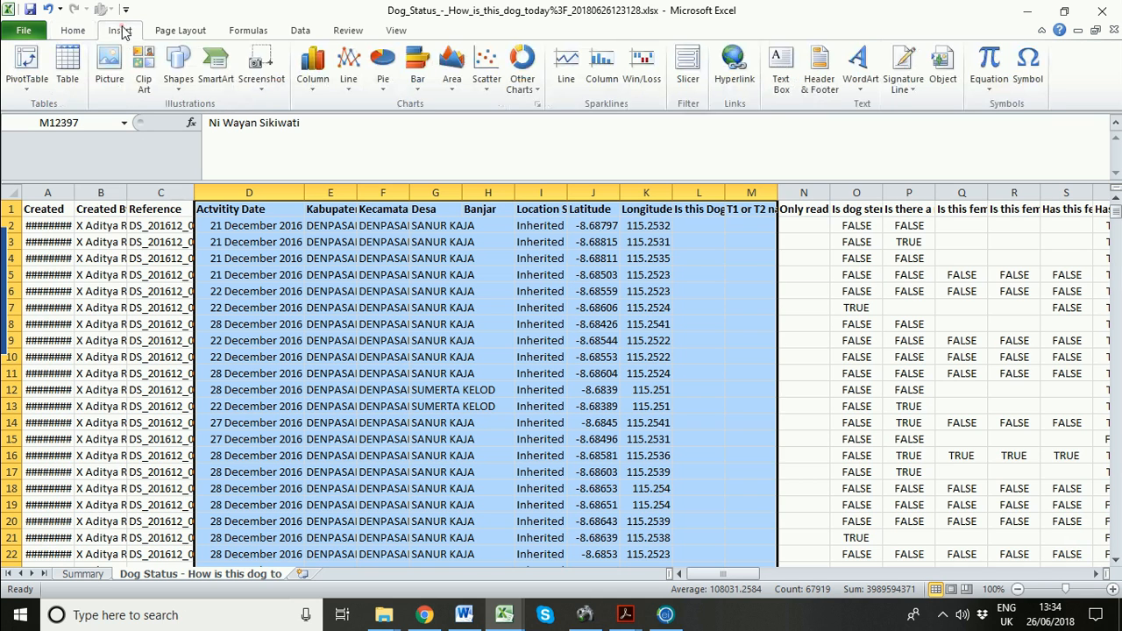
pyautogui.click(24, 60)
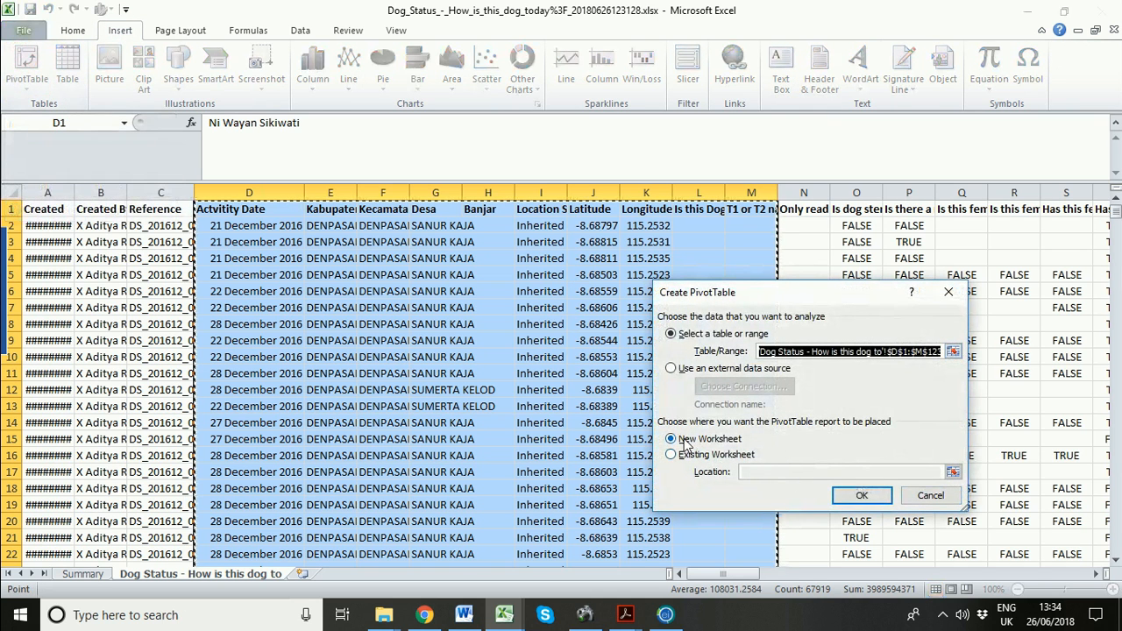
pyautogui.click(883, 497)
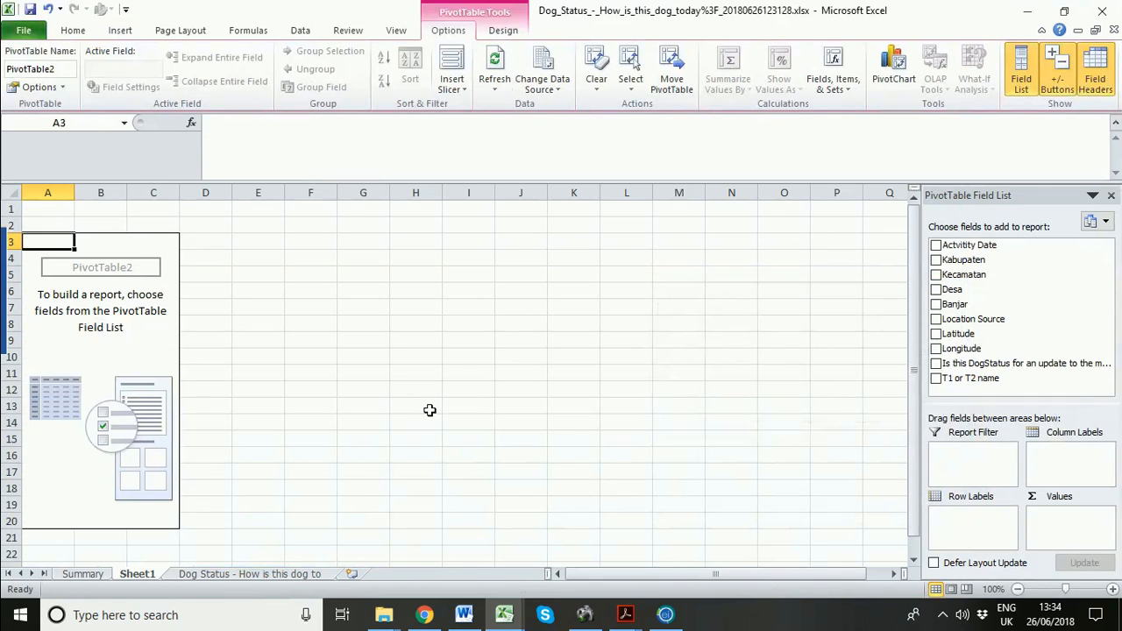
# Lay out the PivotTable with T1 or T2 name as rows, Activity Date as columns, and a count of Activity Date as values.
pyautogui.click(936, 380)
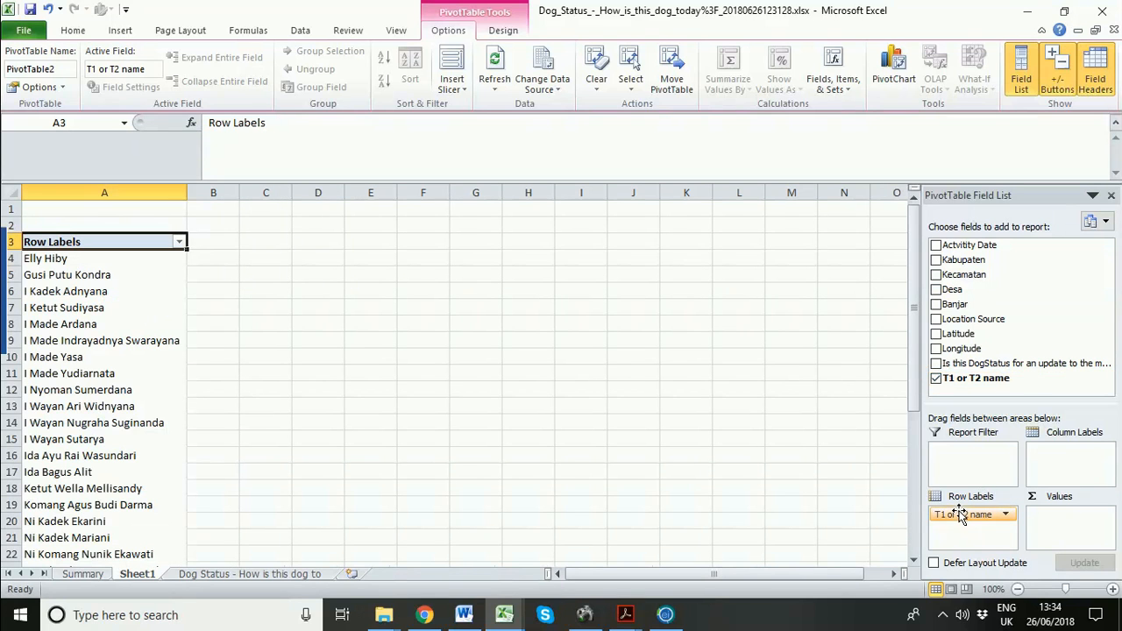
pyautogui.click(936, 246)
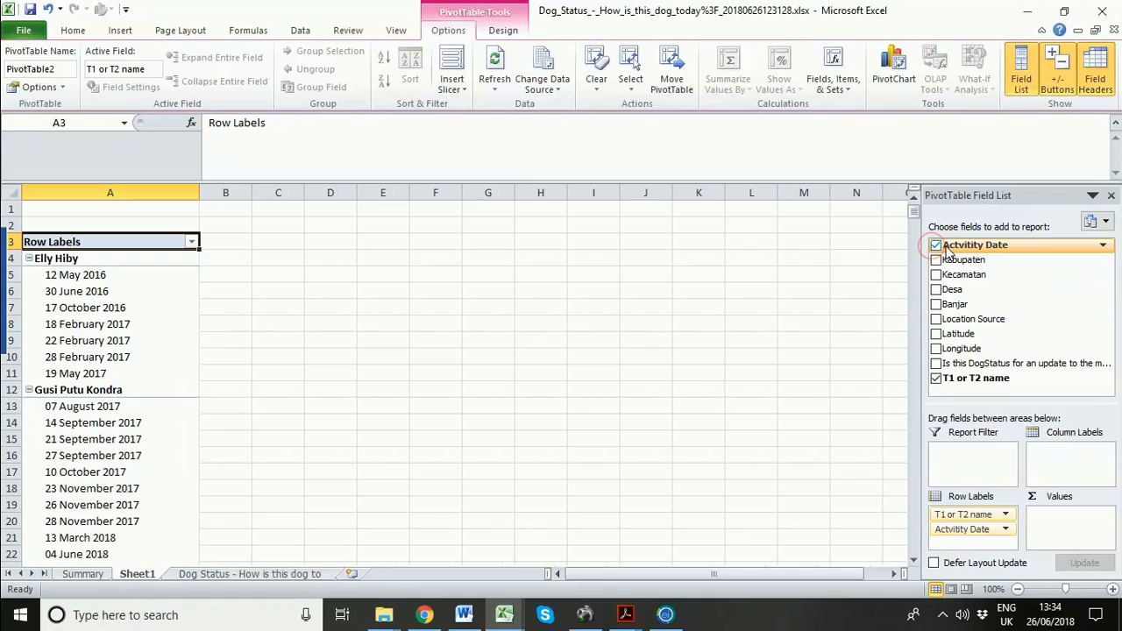
pyautogui.moveTo(958, 247); pyautogui.dragTo(1065, 464)
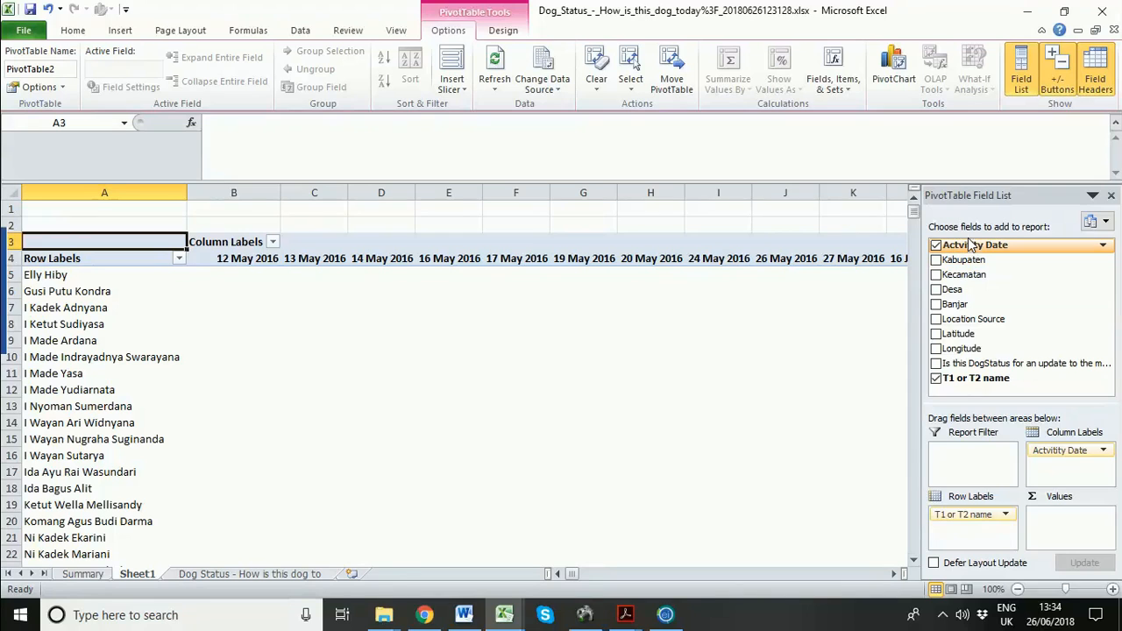
pyautogui.moveTo(969, 247); pyautogui.dragTo(1068, 524)
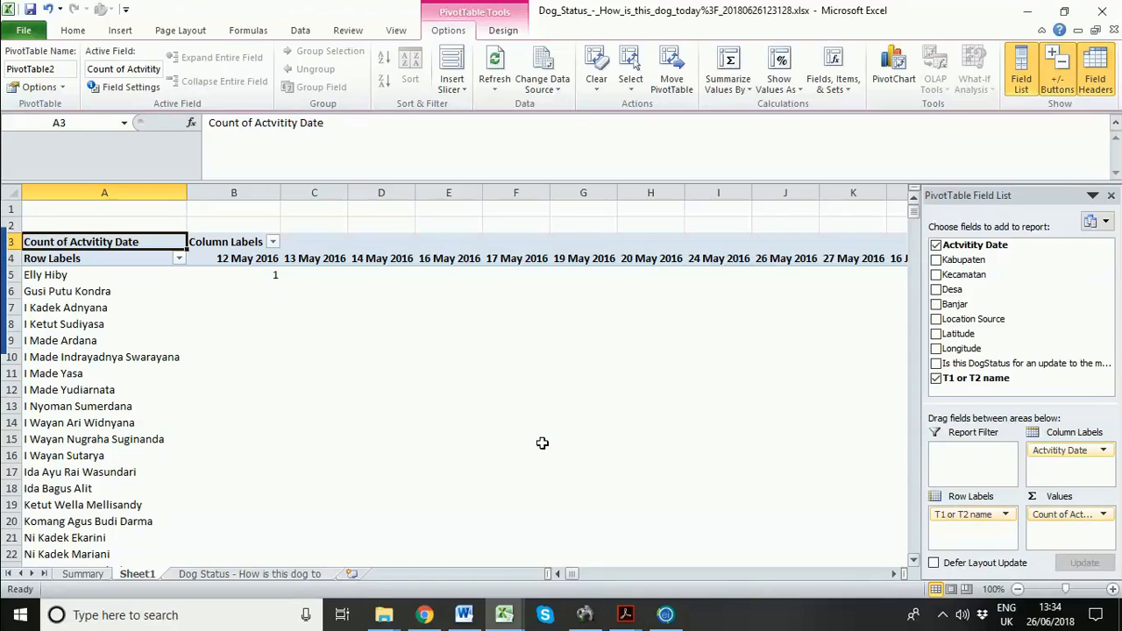
# Group the PivotTable's Activity Date column labels by months.
pyautogui.moveTo(272, 277)
pyautogui.click(250, 260)
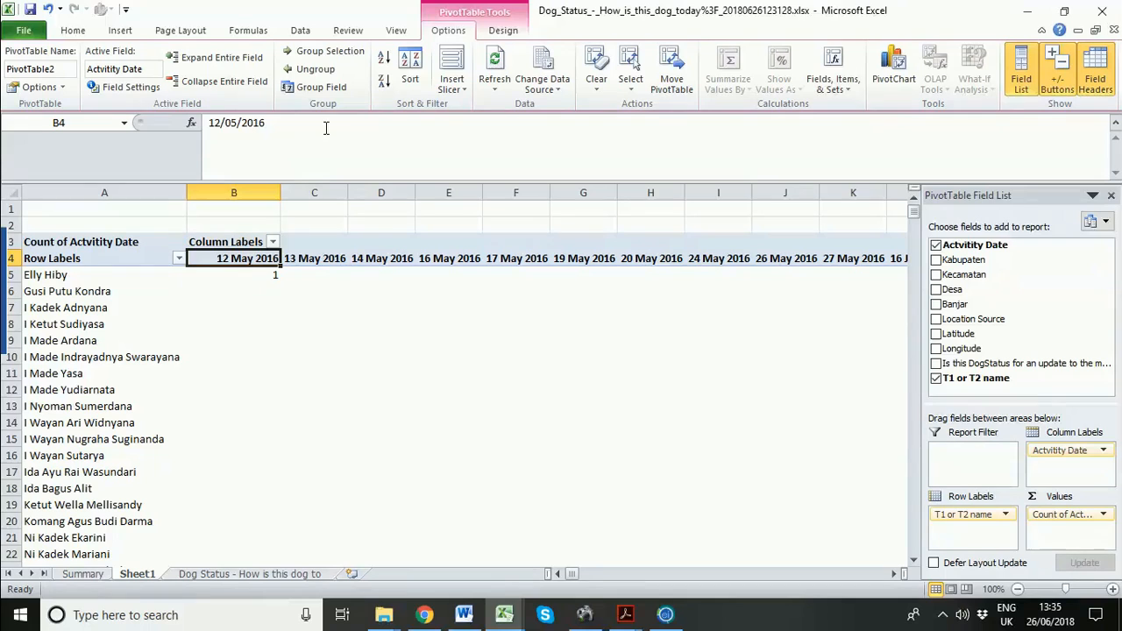
pyautogui.click(329, 52)
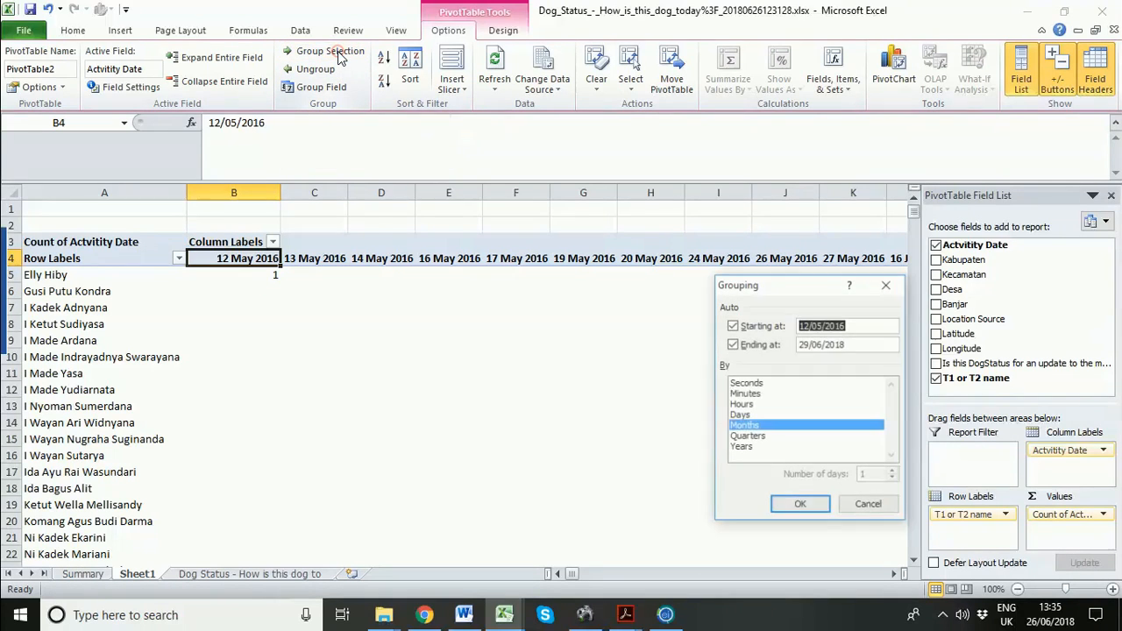
pyautogui.doubleClick(750, 427)
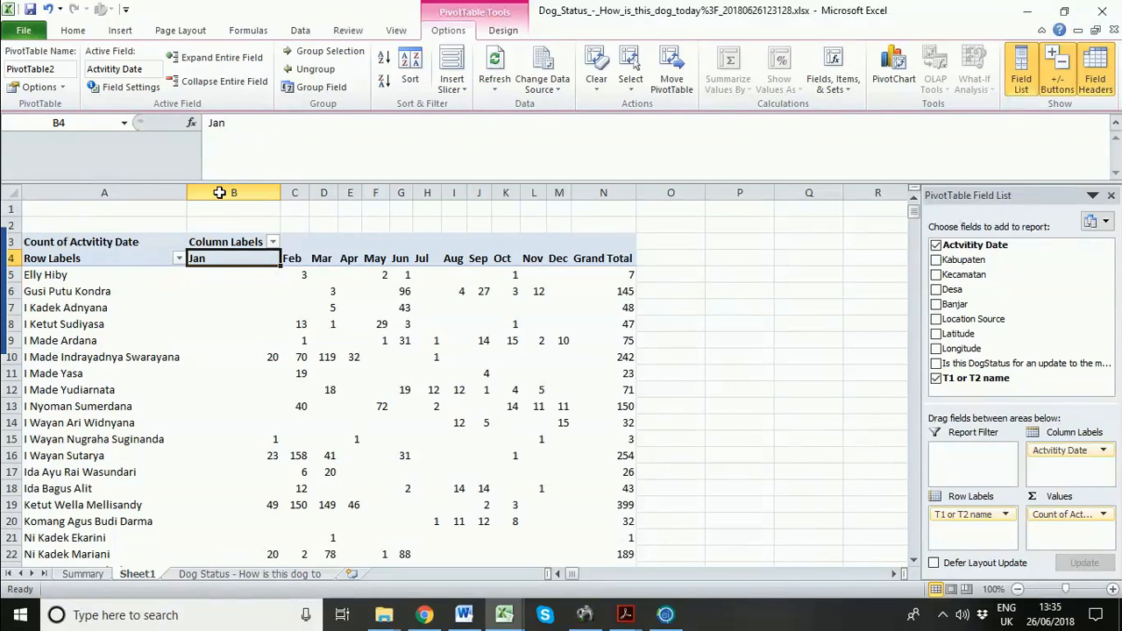
# Regroup the PivotTable's Activity Date column labels by both months and years.
pyautogui.click(316, 53)
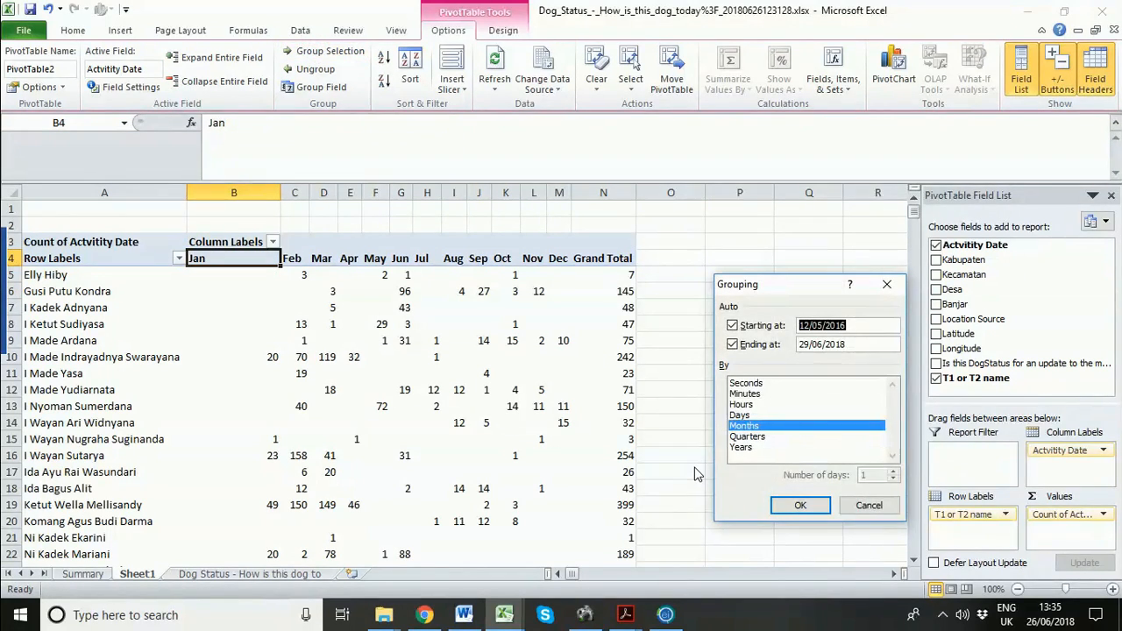
pyautogui.click(741, 448)
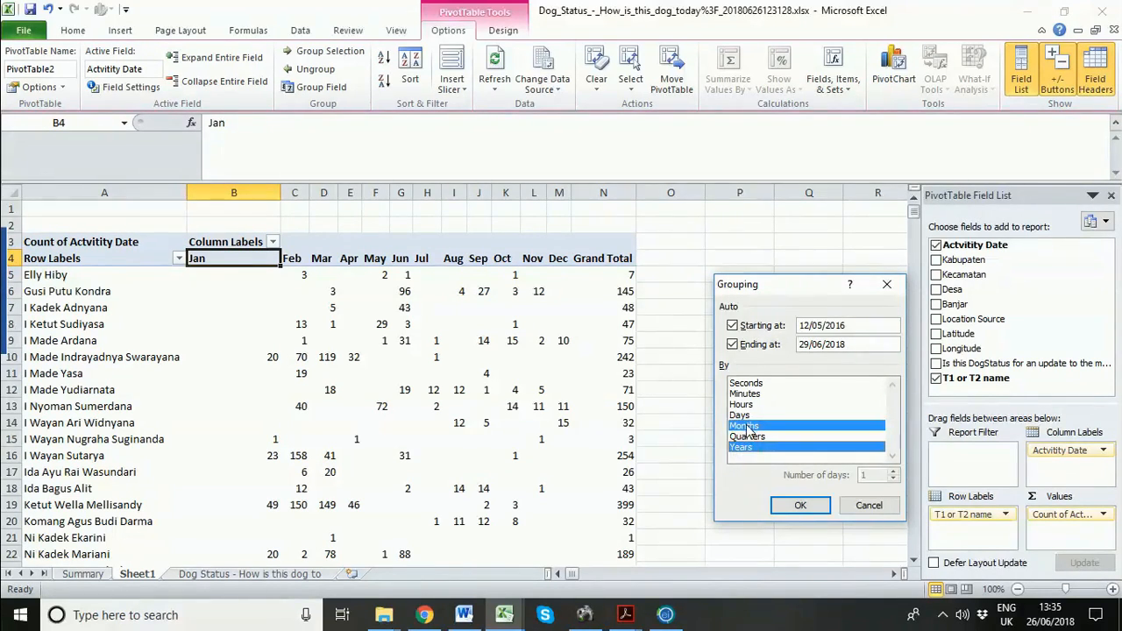
pyautogui.click(798, 506)
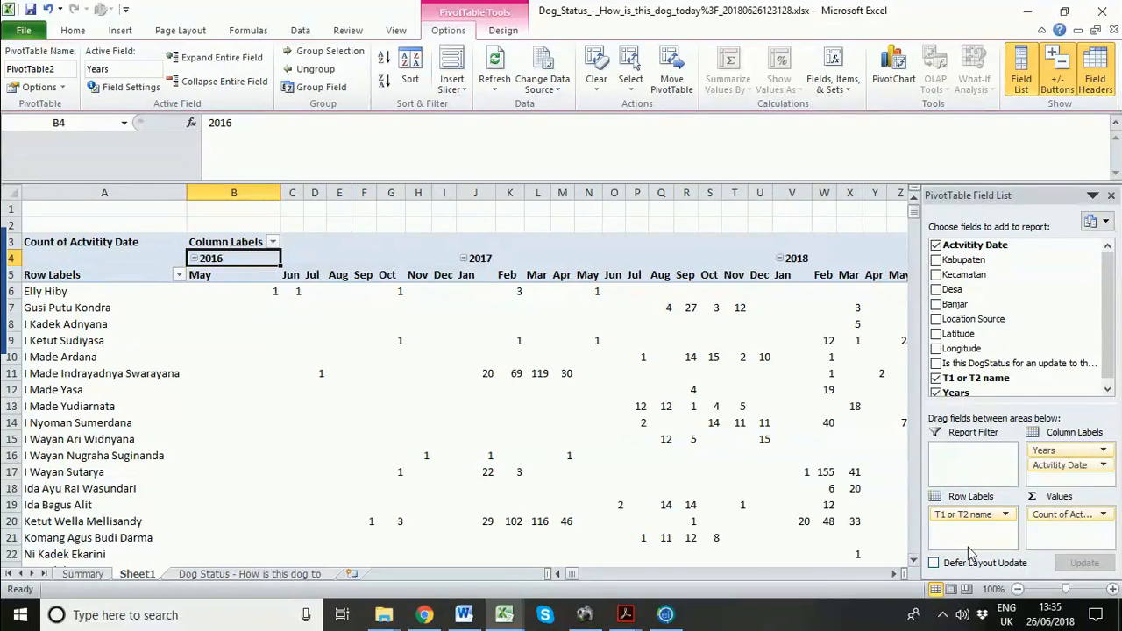
# Examine the PivotTable's monthly counts across 2016 to 2018, including the blank-name row and the grand totals.
pyautogui.click(896, 575)
pyautogui.click(896, 575)
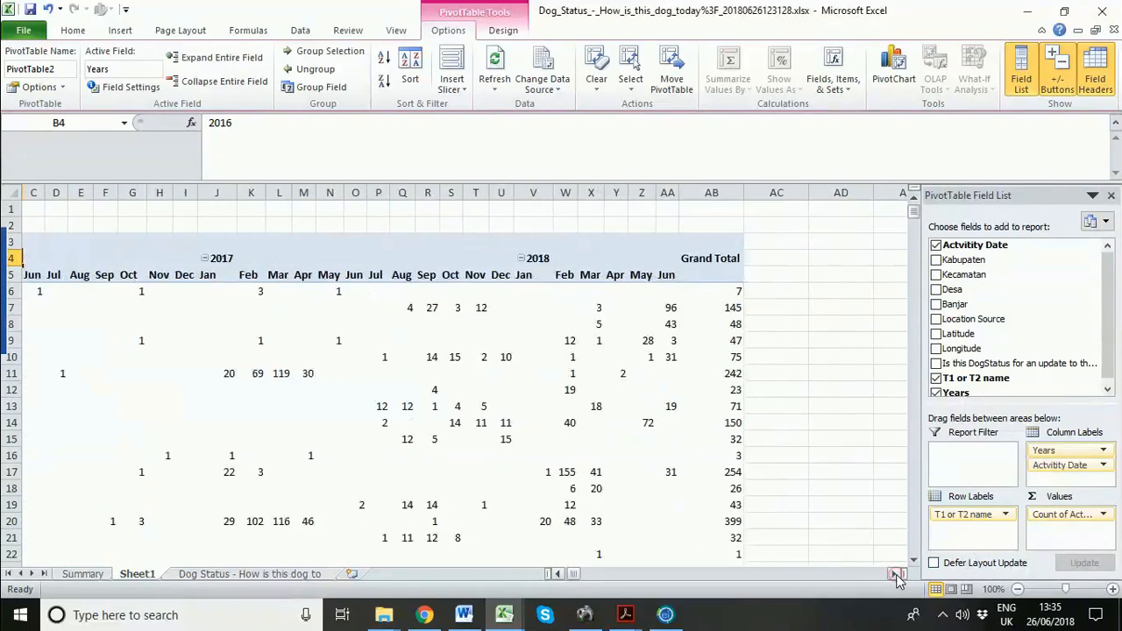
pyautogui.click(557, 574)
pyautogui.click(557, 574)
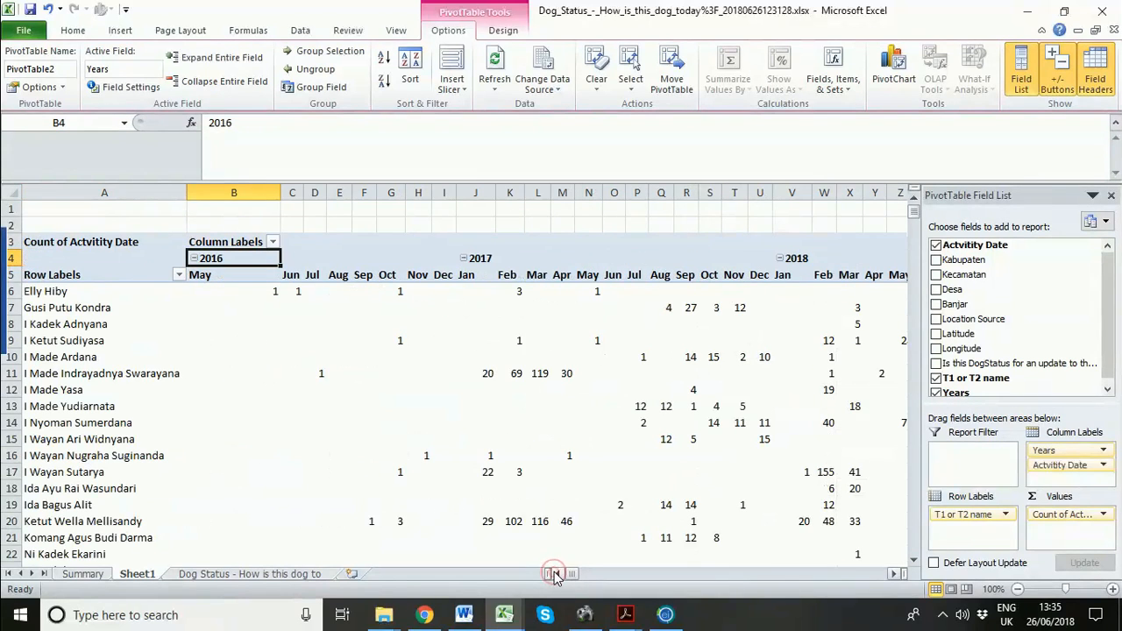
pyautogui.scroll(-1, 584, 414)
pyautogui.scroll(-6, 584, 414)
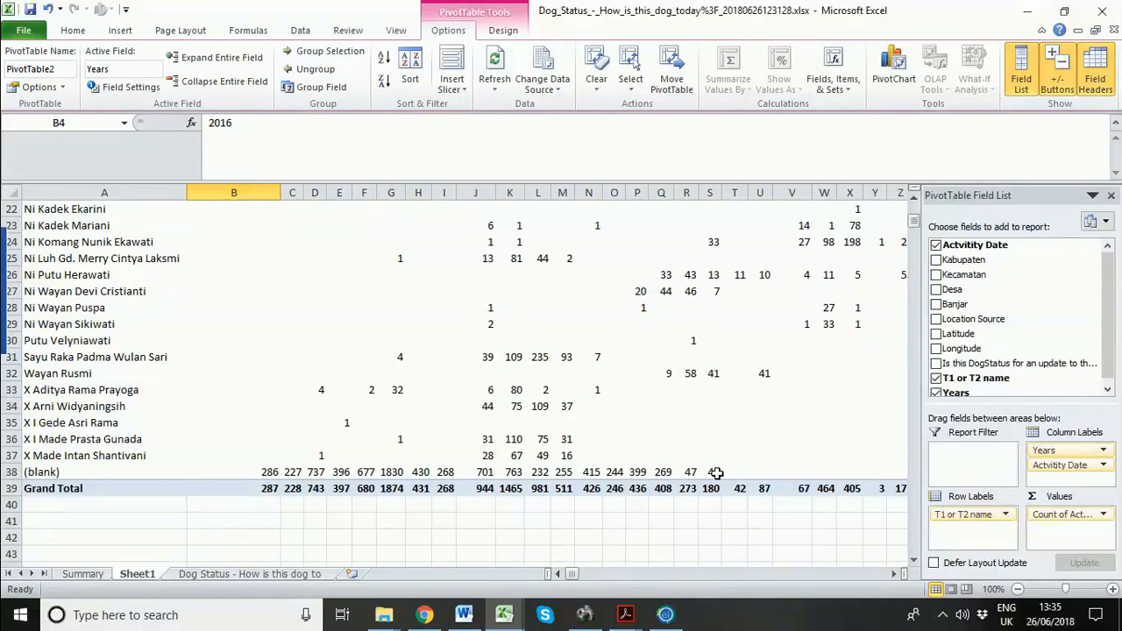
pyautogui.moveTo(717, 473)
pyautogui.scroll(7, 714, 471)
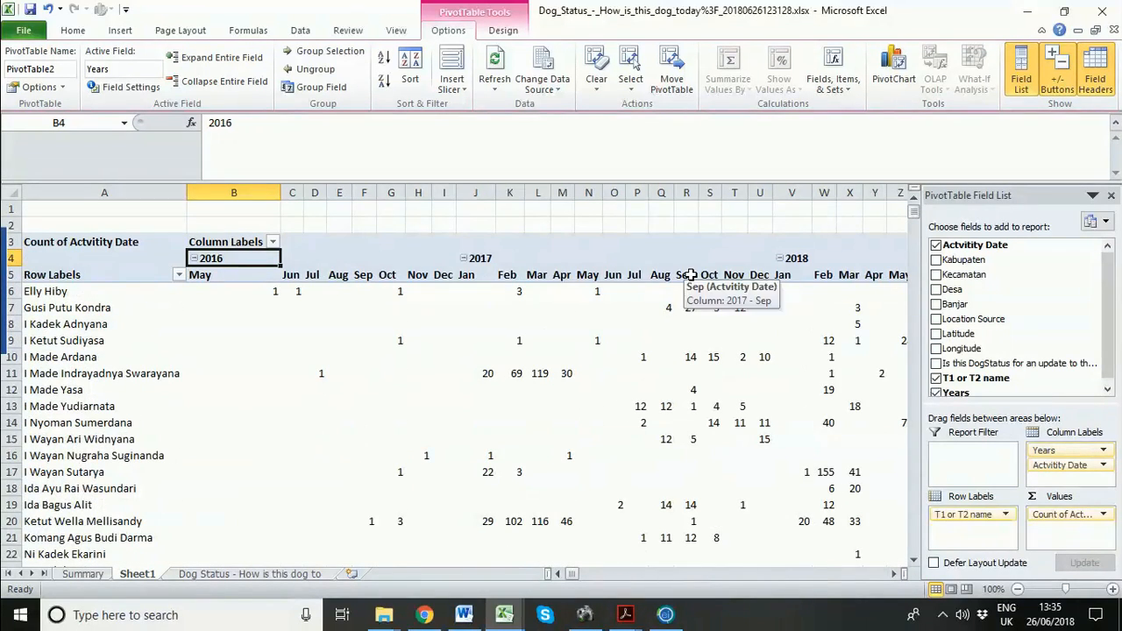
pyautogui.click(895, 573)
pyautogui.scroll(-6, 672, 356)
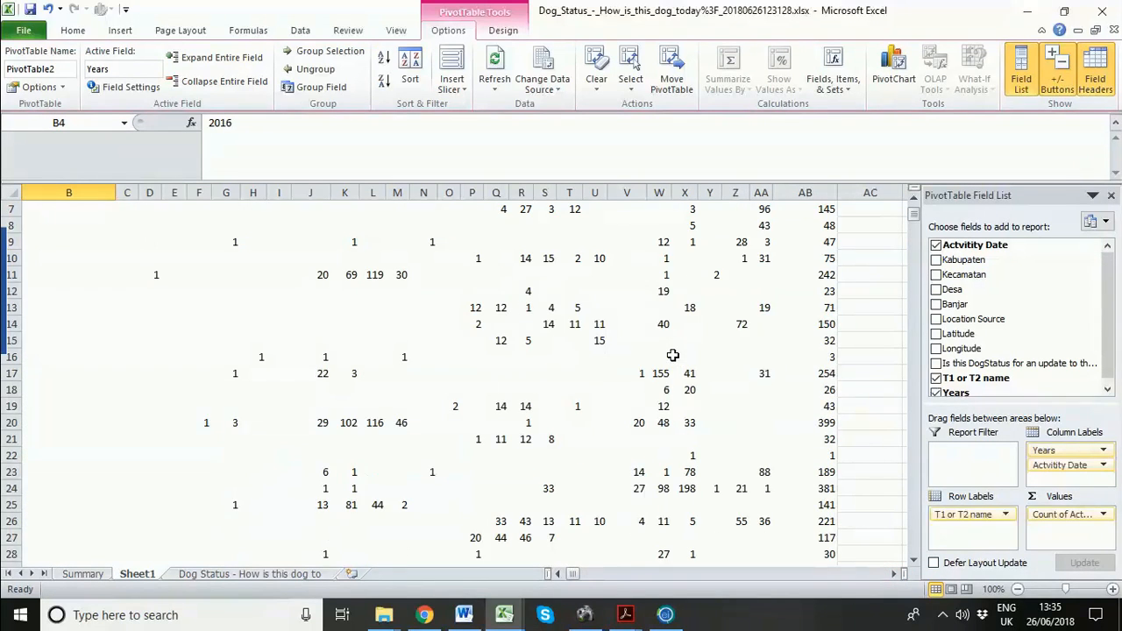
pyautogui.scroll(-2, 672, 356)
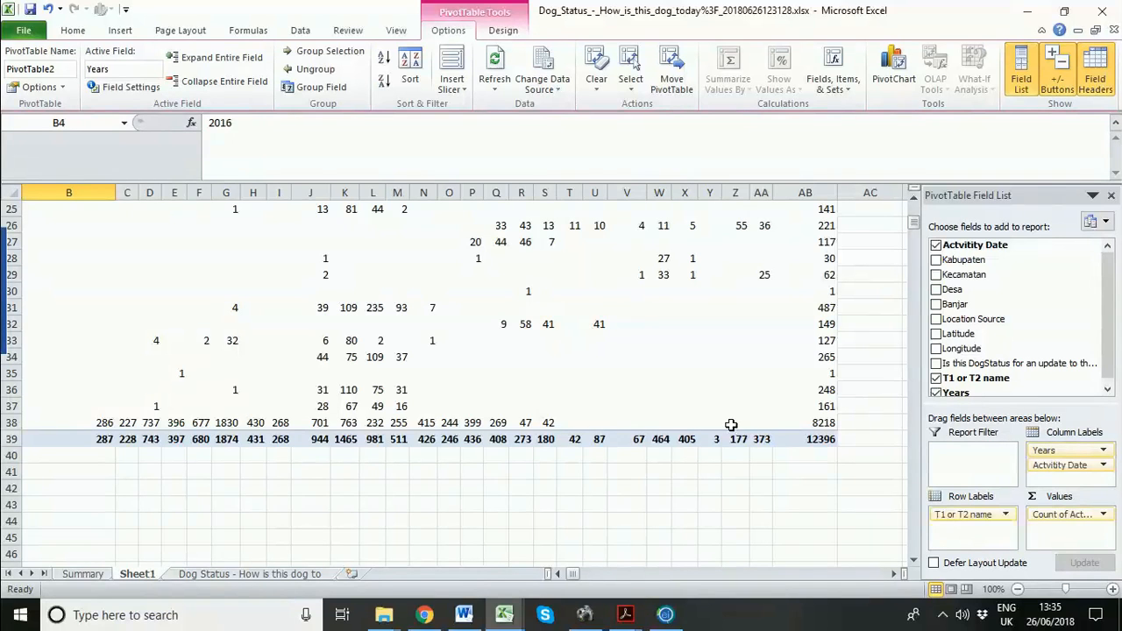
pyautogui.scroll(1, 665, 400)
pyautogui.scroll(7, 665, 399)
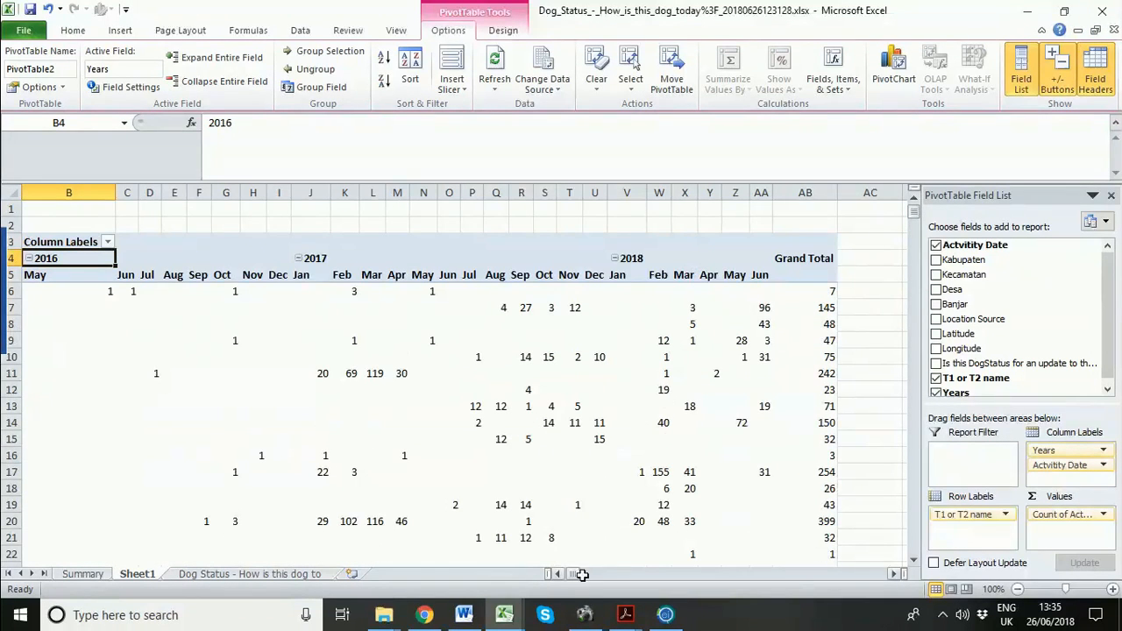
pyautogui.click(558, 575)
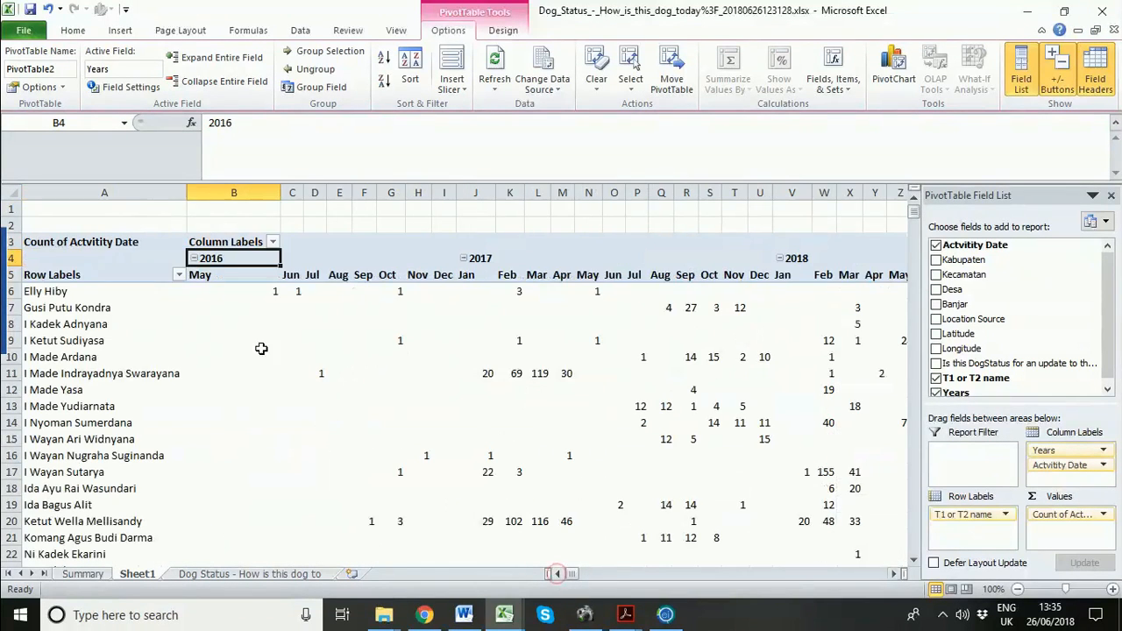
# Collapse the 2016 months into a single column and turn on banded rows for the PivotTable.
pyautogui.click(195, 260)
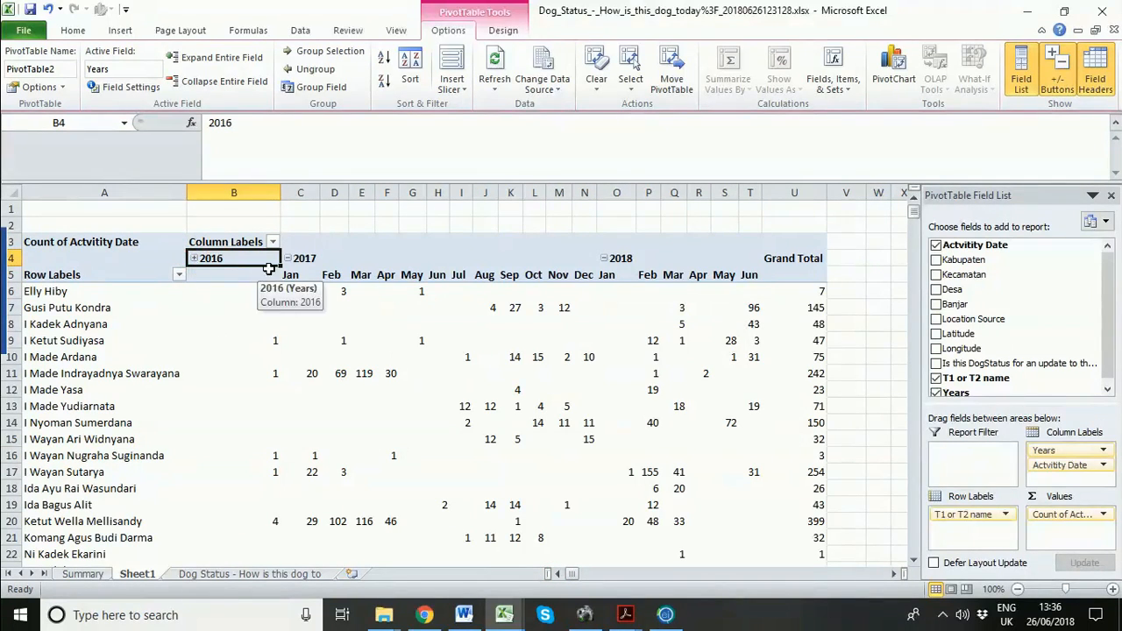
pyautogui.click(501, 32)
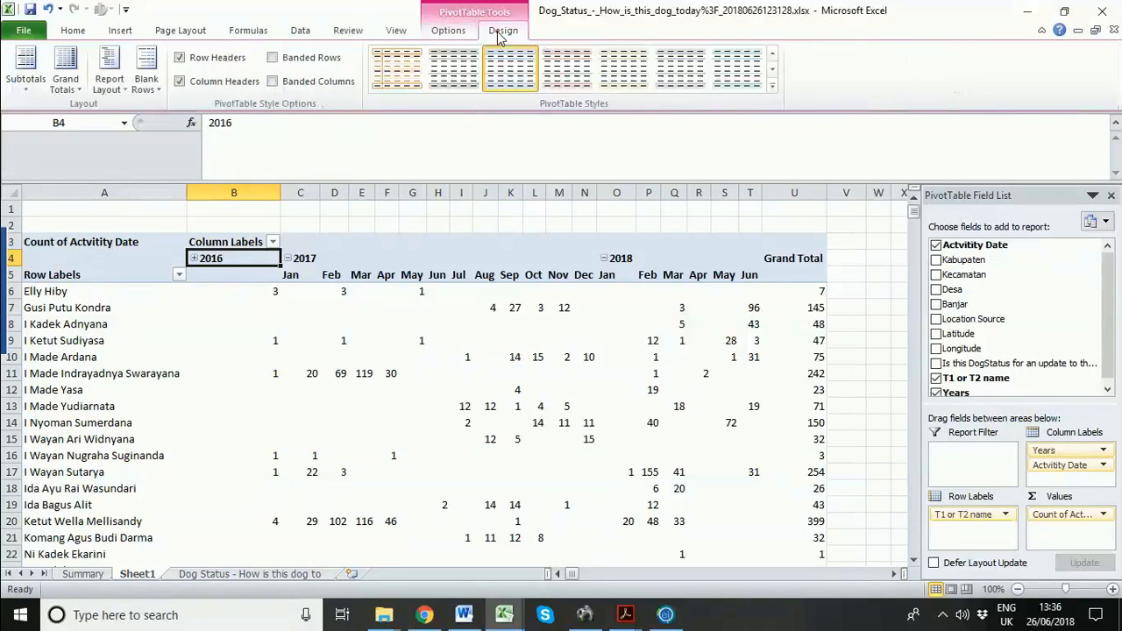
pyautogui.click(273, 58)
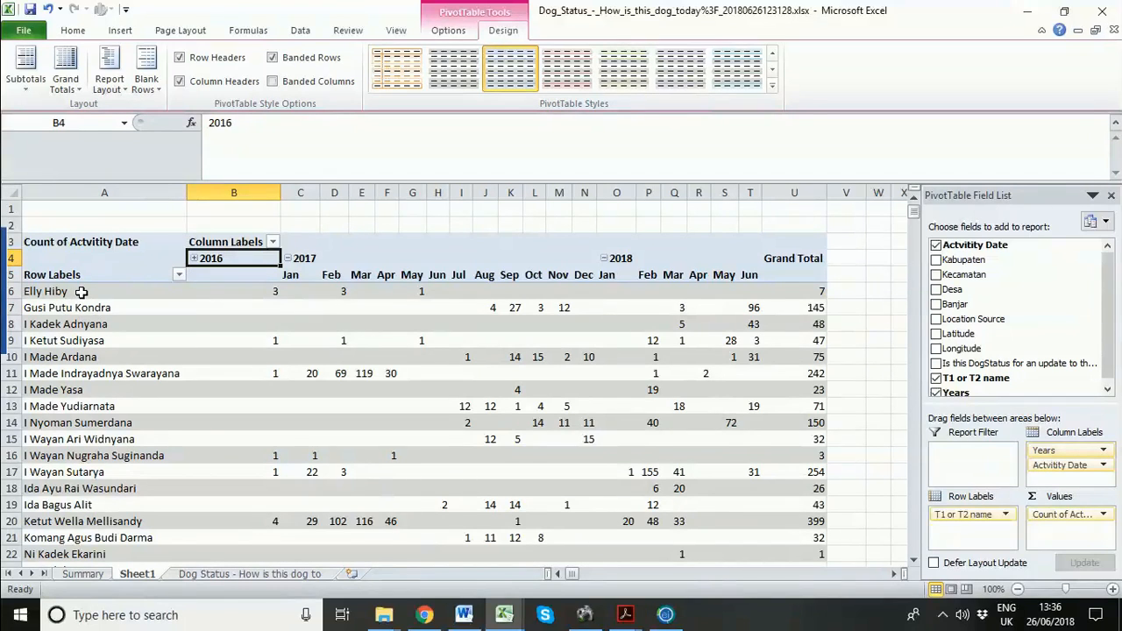
# Review each person's monthly counts and grand totals, checking the low-activity people in rows 16 and 22.
pyautogui.scroll(-1, 84, 291)
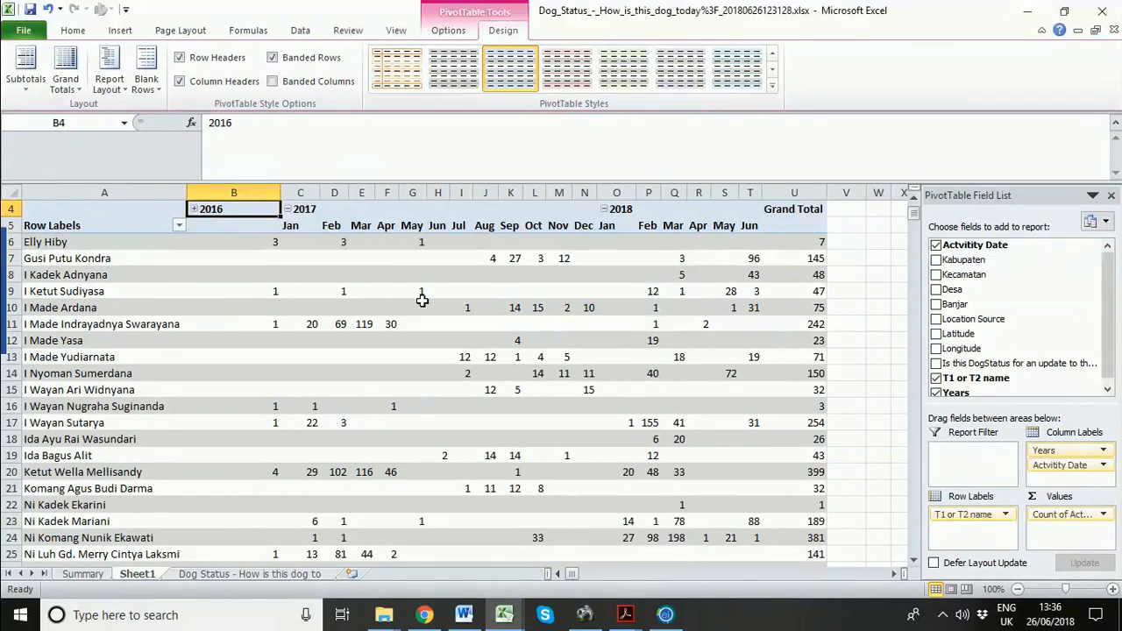
pyautogui.moveTo(781, 290)
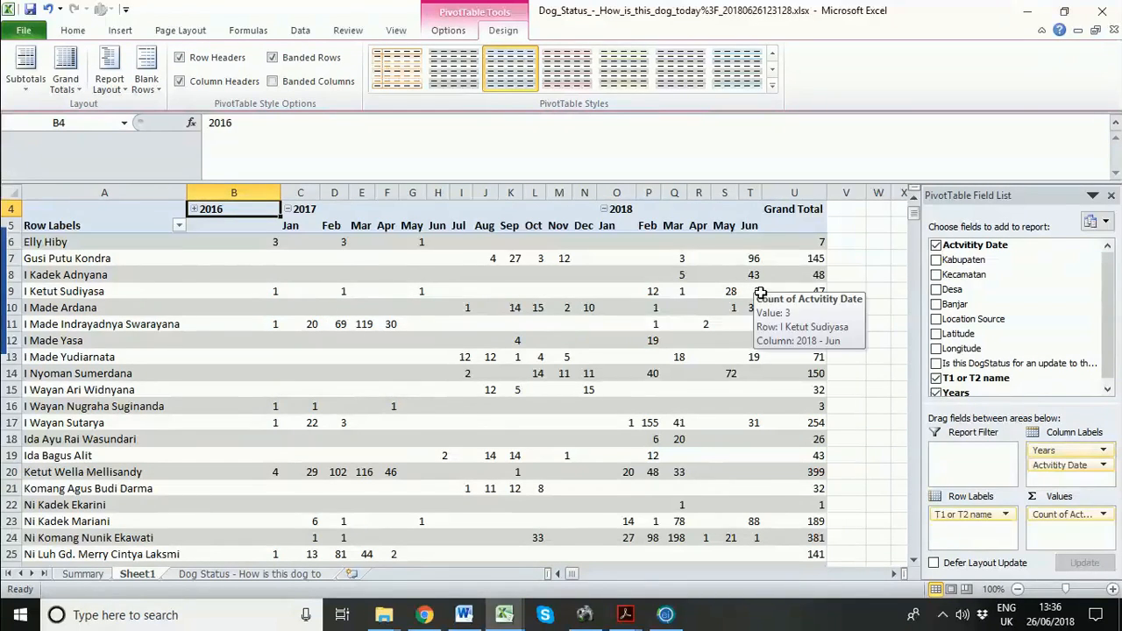
pyautogui.scroll(-1, 756, 329)
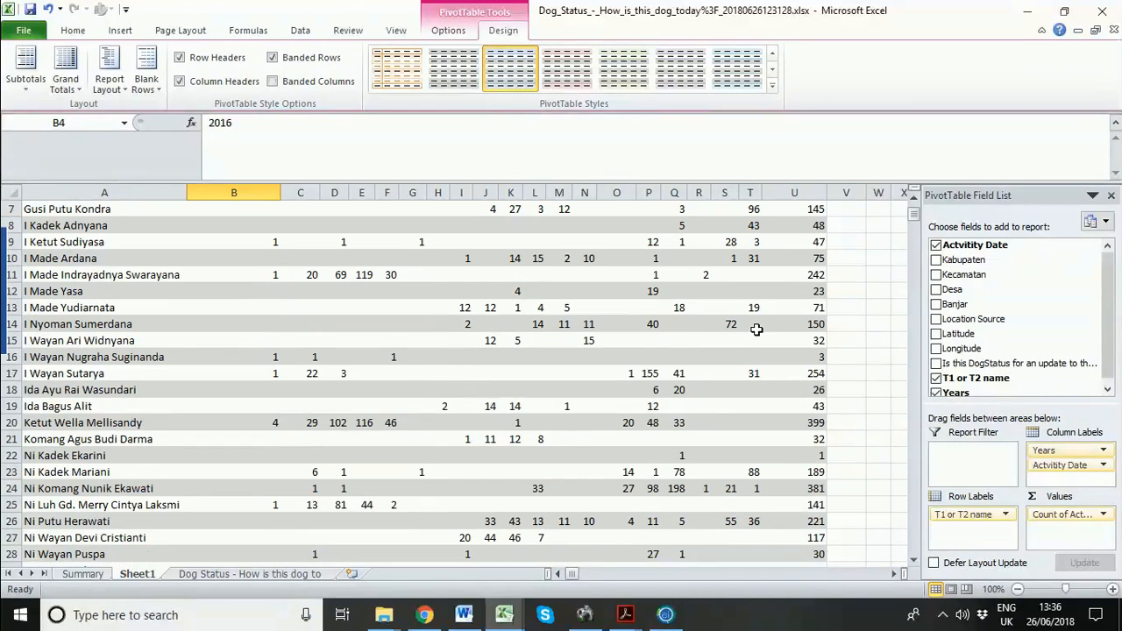
pyautogui.click(823, 360)
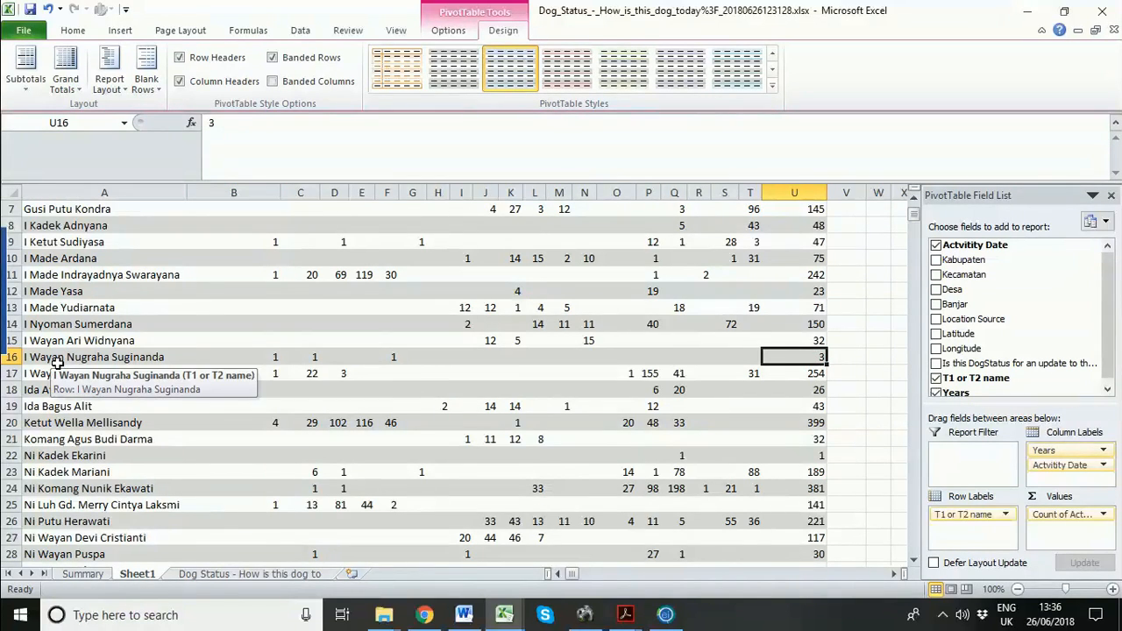
pyautogui.scroll(-1, 702, 419)
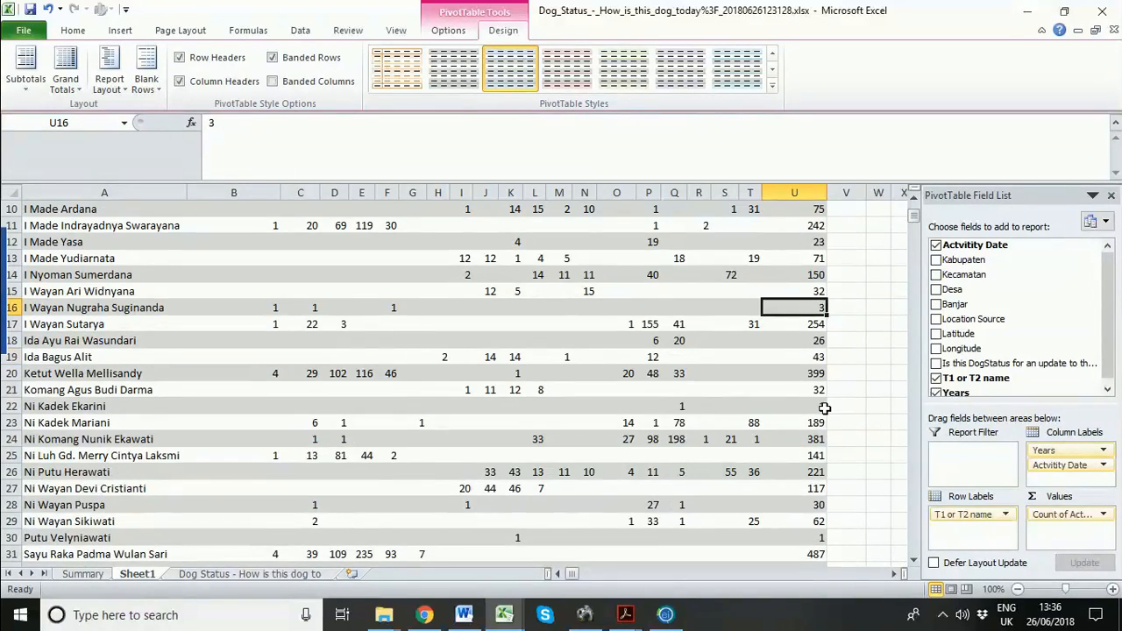
pyautogui.click(819, 406)
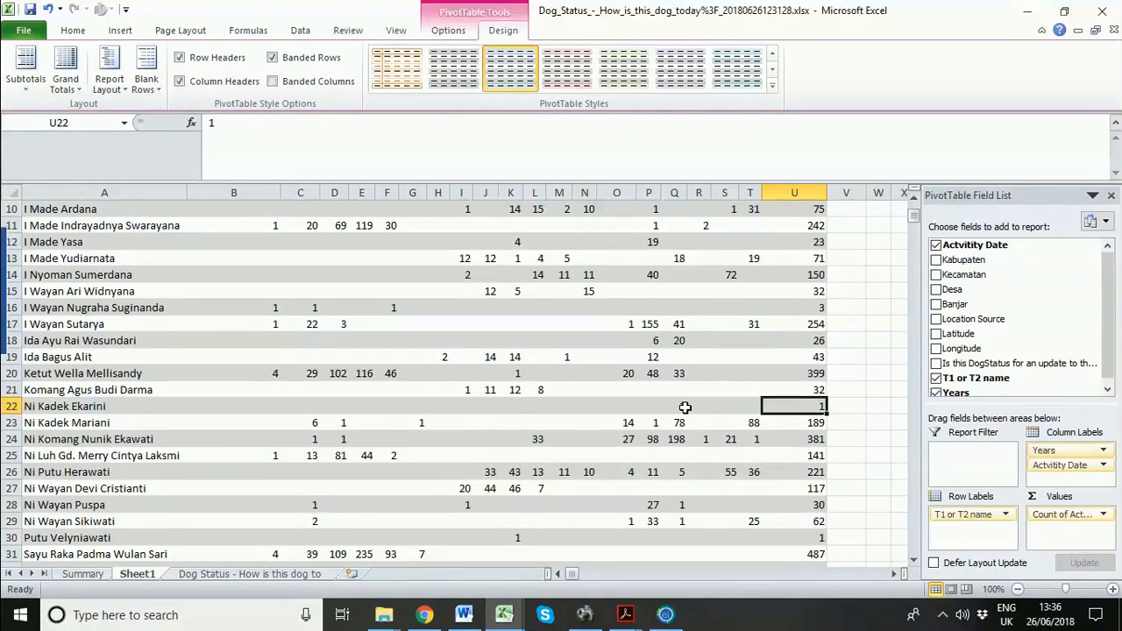
pyautogui.moveTo(685, 408)
pyautogui.scroll(3, 685, 408)
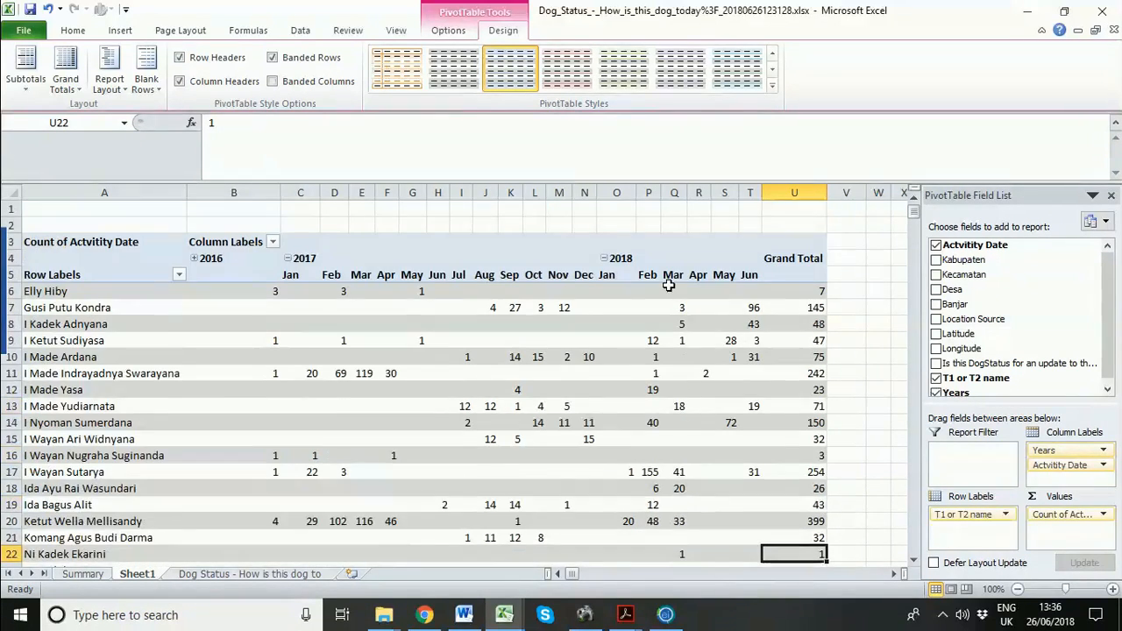
pyautogui.scroll(-2, 681, 419)
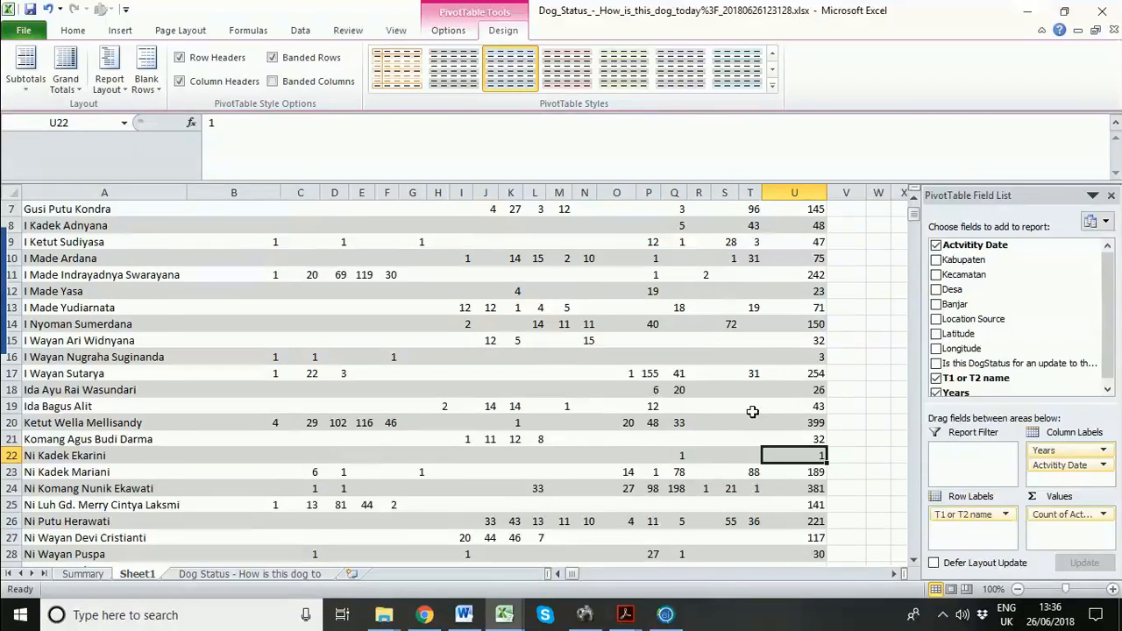
pyautogui.moveTo(568, 437)
pyautogui.scroll(1, 536, 443)
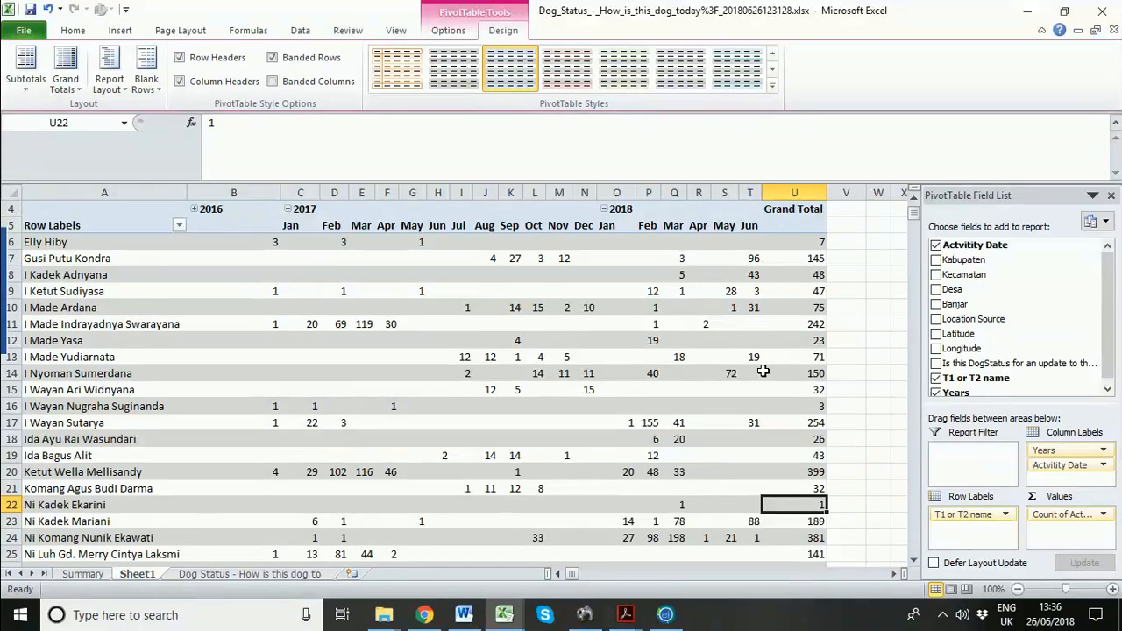
pyautogui.scroll(-1, 707, 441)
pyautogui.scroll(-3, 707, 441)
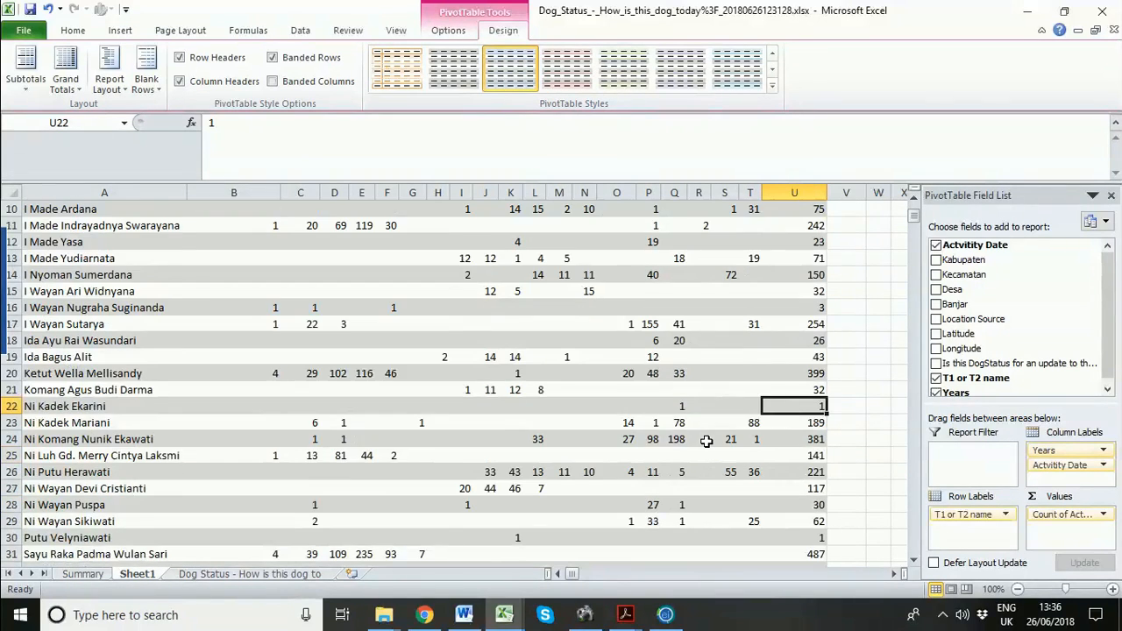
pyautogui.scroll(-1, 707, 441)
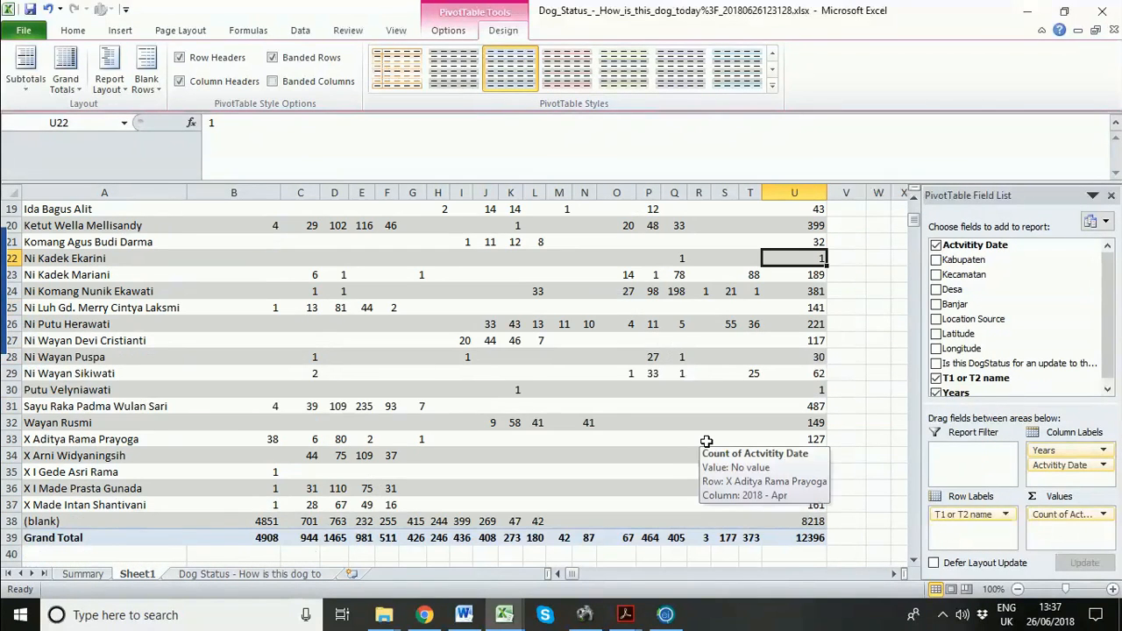
pyautogui.scroll(6, 707, 441)
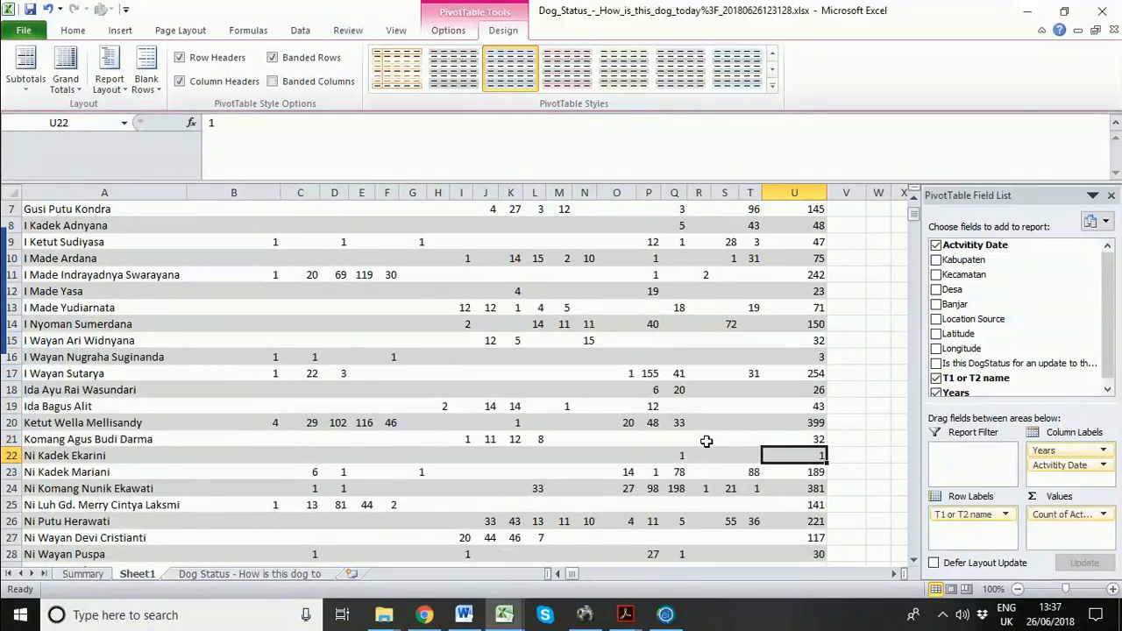